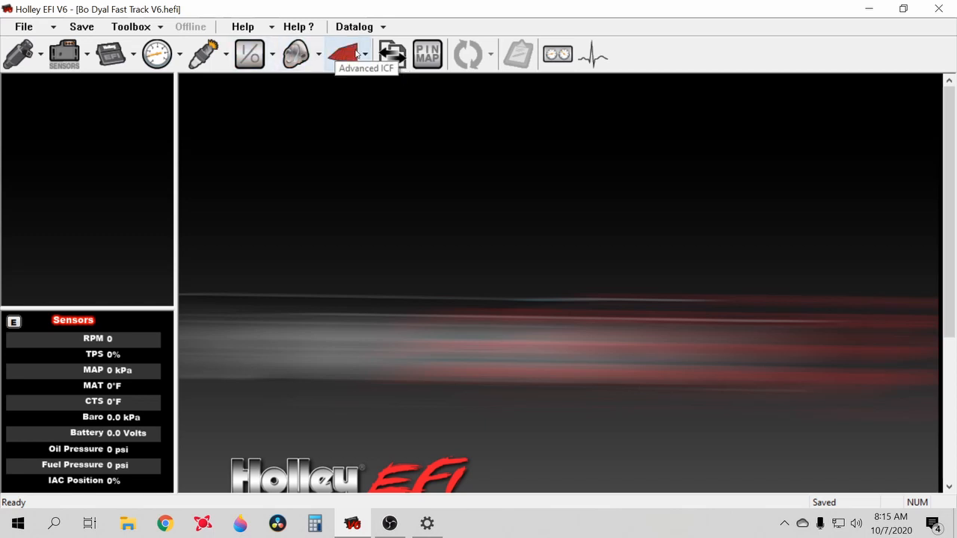
Look through the Advanced folder of individual configuration files that can be added, without adding one
{"action": "left_click", "coordinate": [161, 28]}
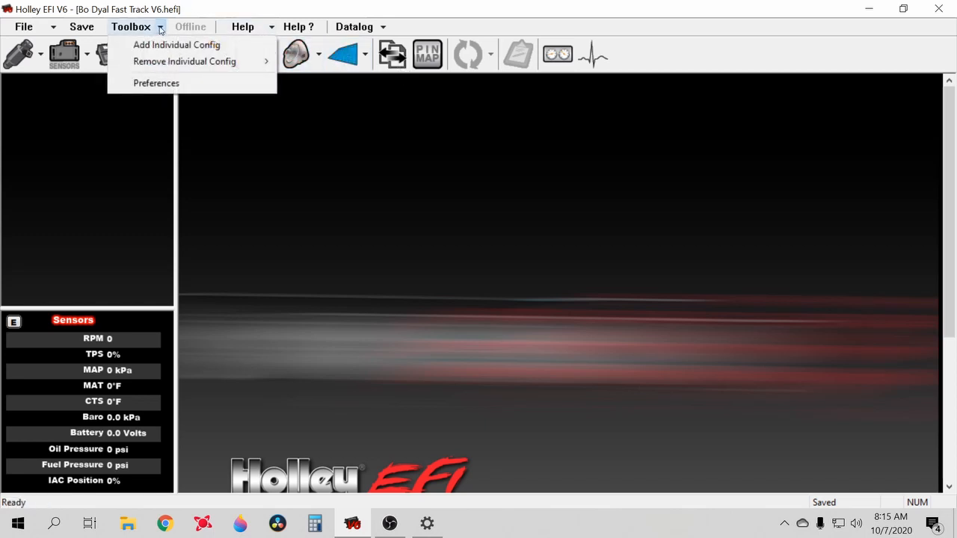
{"action": "left_click", "coordinate": [163, 45]}
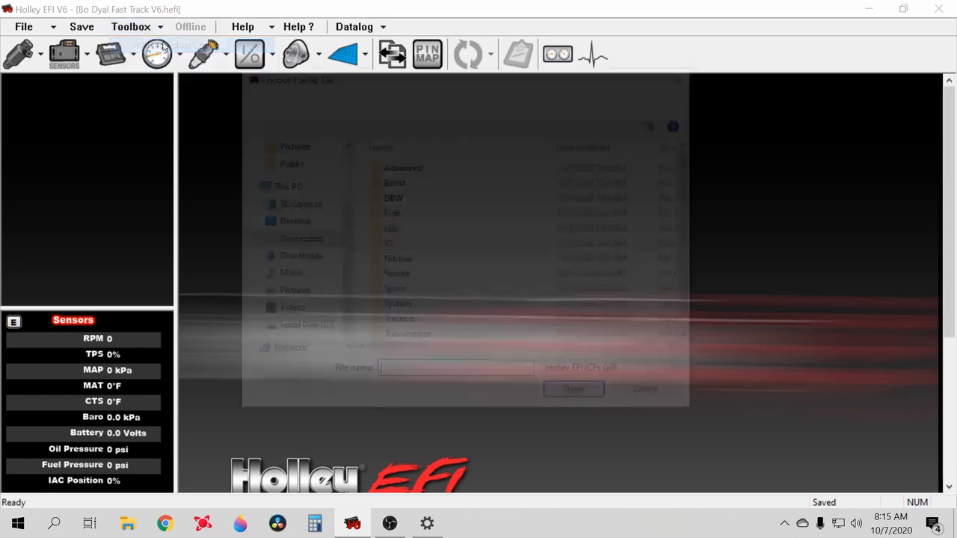
{"action": "double_click", "coordinate": [409, 171]}
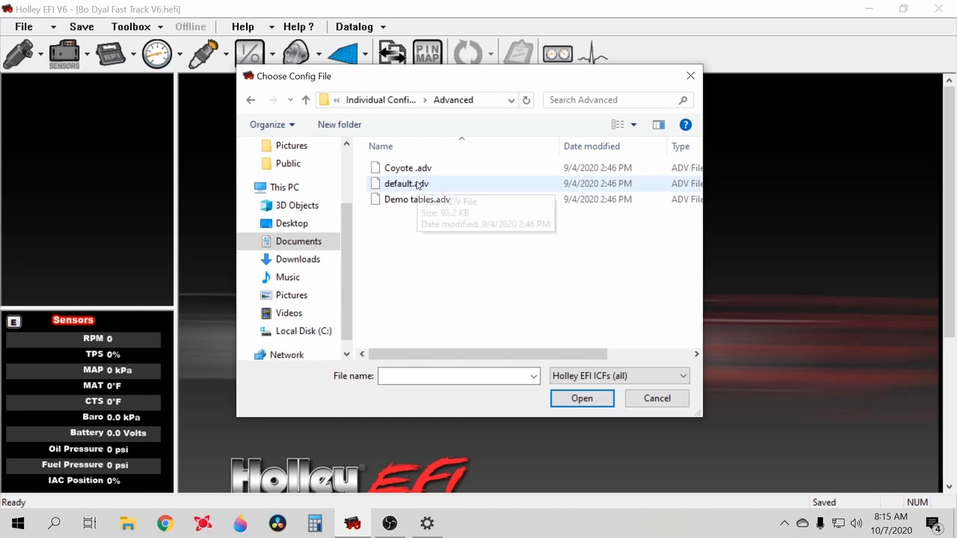
{"action": "left_click", "coordinate": [678, 400]}
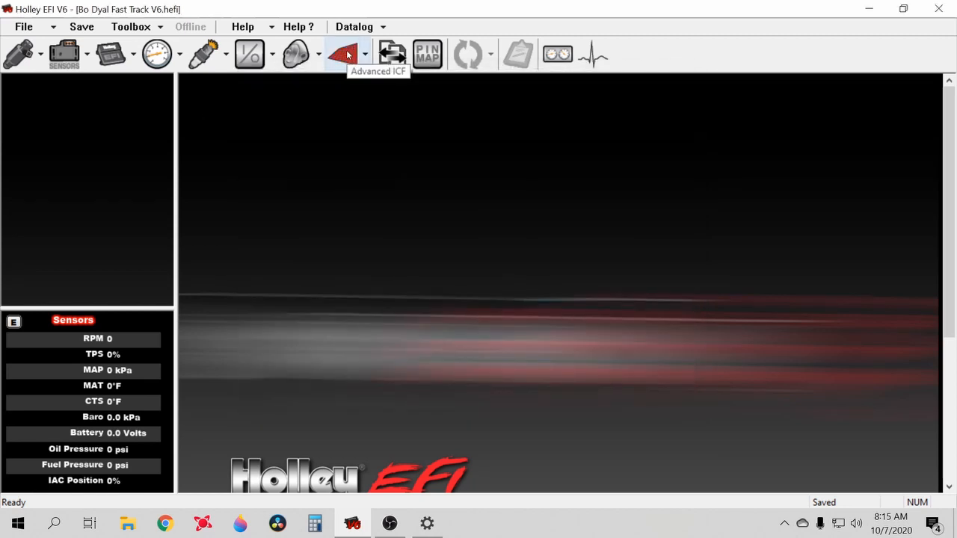
Open the advanced 1D tables and view the Boost Builder table's setup and activation settings
{"action": "left_click", "coordinate": [347, 55]}
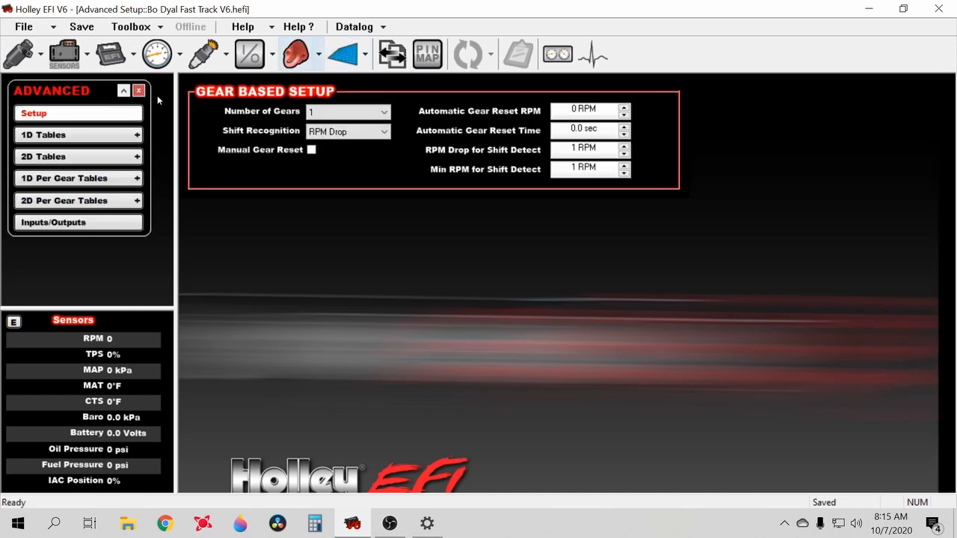
{"action": "left_click", "coordinate": [50, 136]}
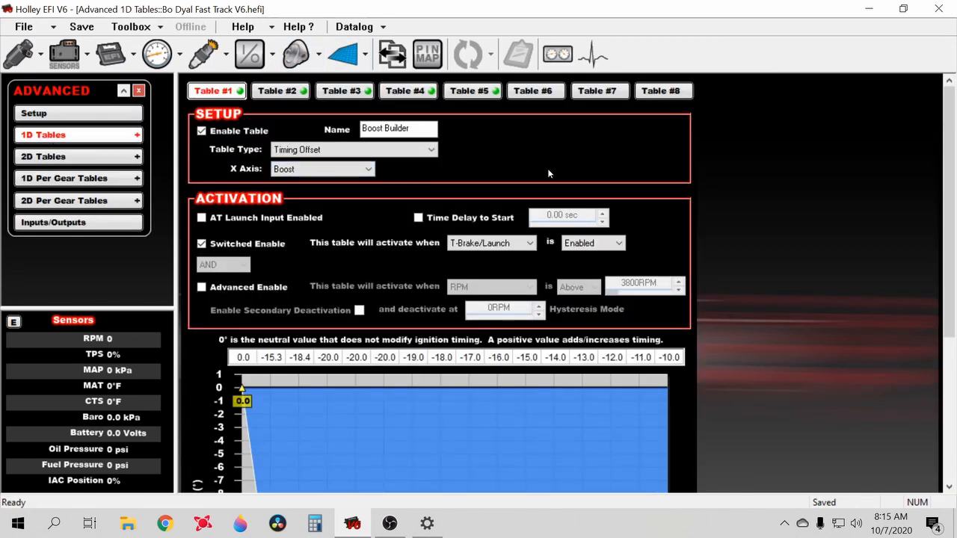
{"action": "scroll", "coordinate": [547, 173], "scroll_direction": "down", "scroll_amount": 3}
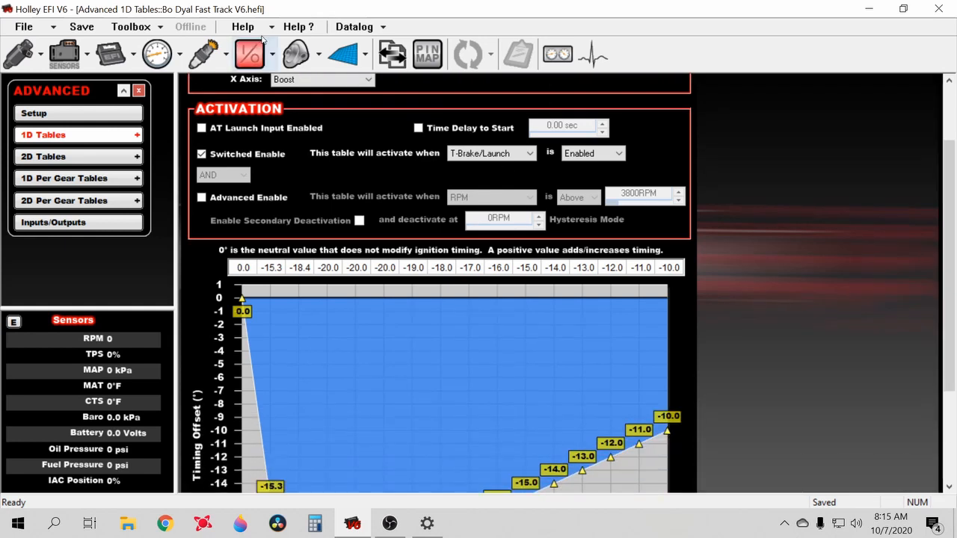
Display the Boost Builder parameters and functions within the boost configuration
{"action": "left_click", "coordinate": [296, 54]}
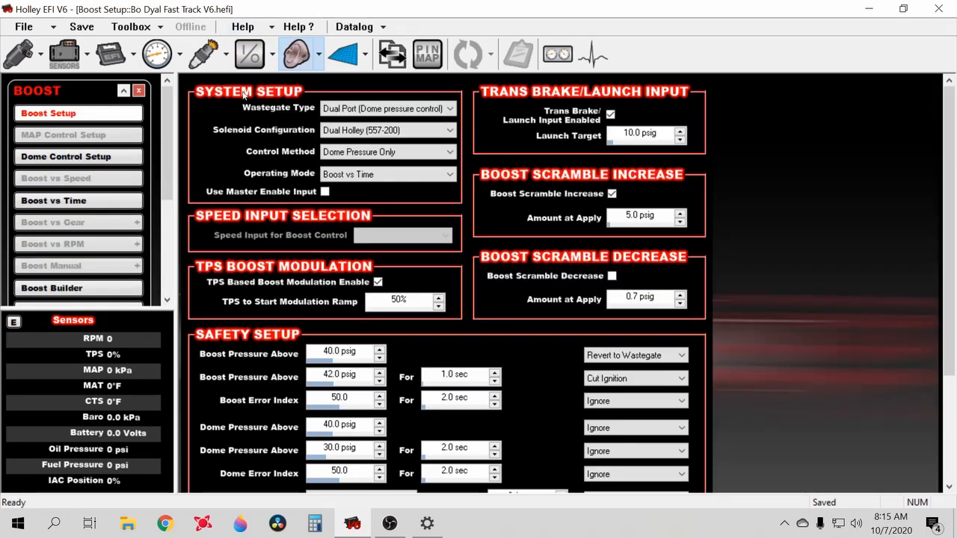
{"action": "left_click", "coordinate": [43, 290]}
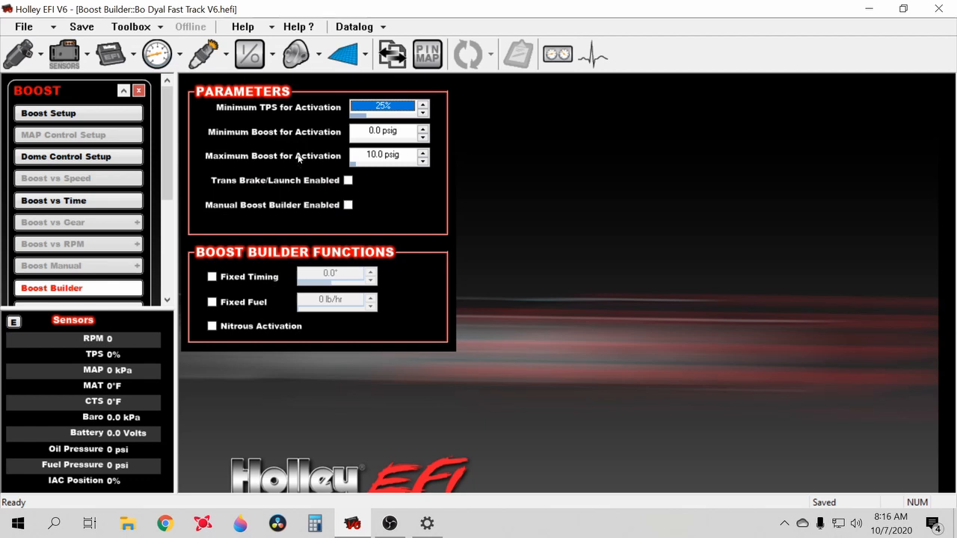
Examine advanced 1D Table #1, covering its activation conditions and the whole timing offset versus boost curve
{"action": "left_click", "coordinate": [343, 54]}
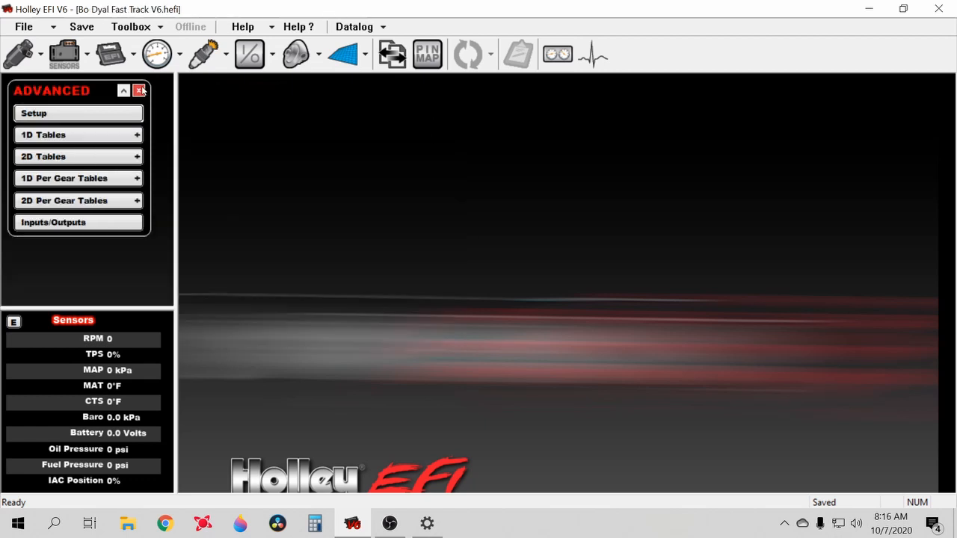
{"action": "left_click", "coordinate": [112, 134]}
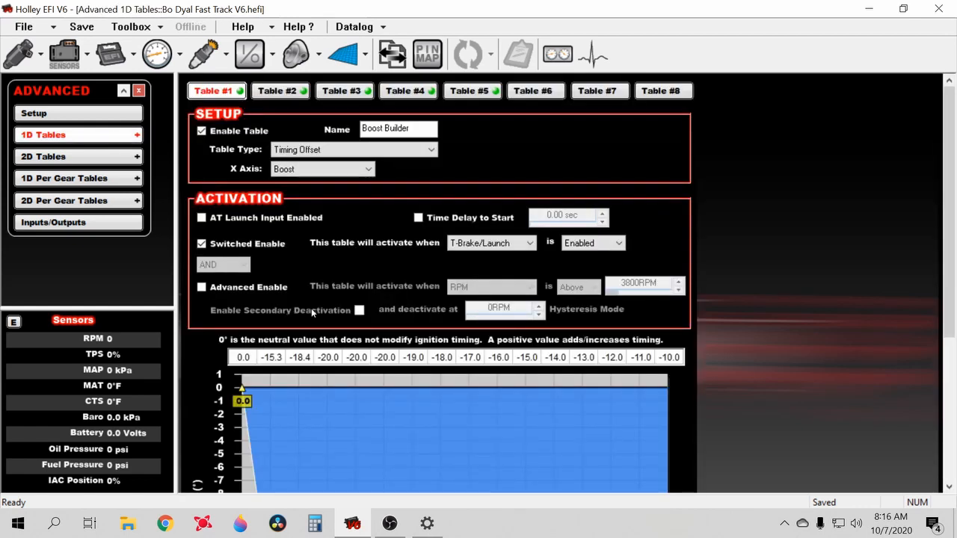
{"action": "scroll", "coordinate": [311, 308], "scroll_direction": "down", "scroll_amount": 3}
{"action": "scroll", "coordinate": [311, 308], "scroll_direction": "down", "scroll_amount": 2}
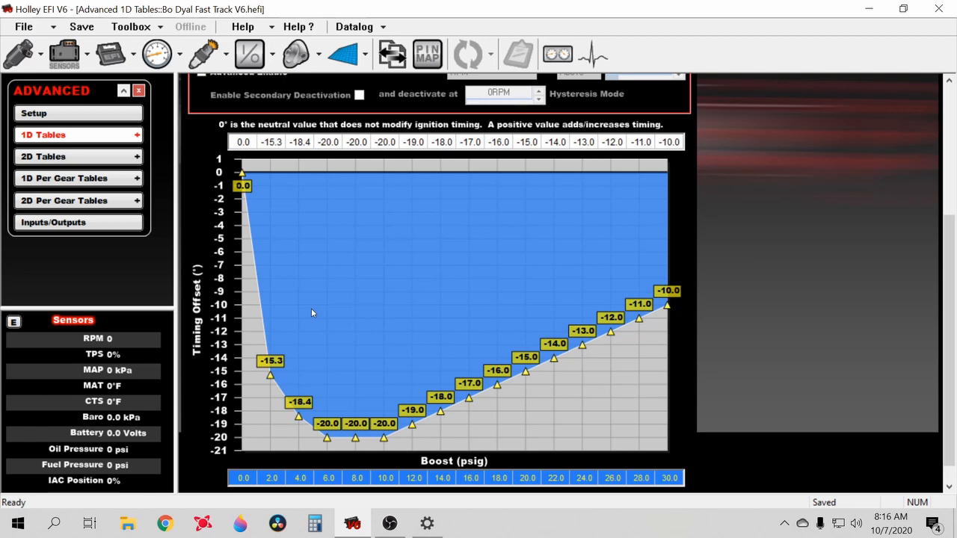
{"action": "scroll", "coordinate": [311, 313], "scroll_direction": "up", "scroll_amount": 5}
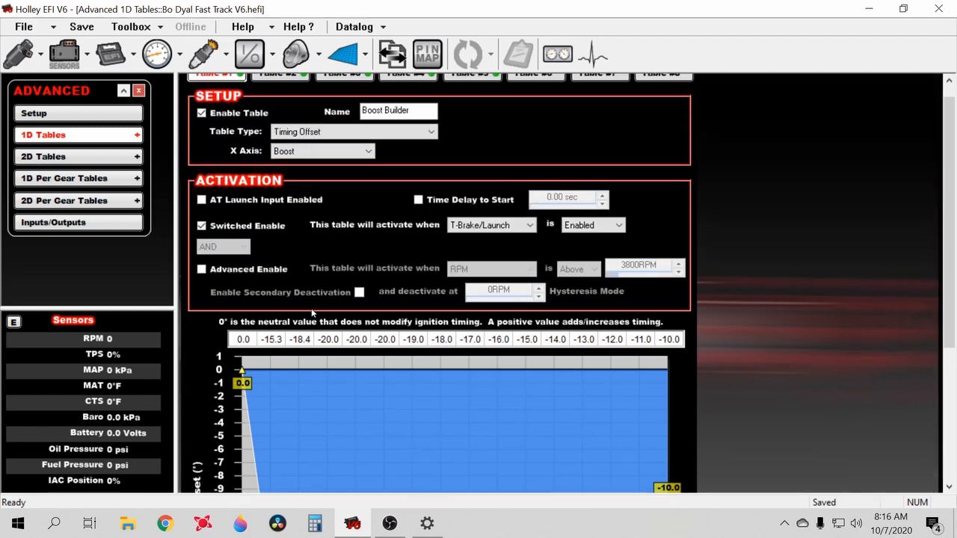
{"action": "scroll", "coordinate": [311, 312], "scroll_direction": "up", "scroll_amount": 1}
{"action": "scroll", "coordinate": [312, 312], "scroll_direction": "down", "scroll_amount": 3}
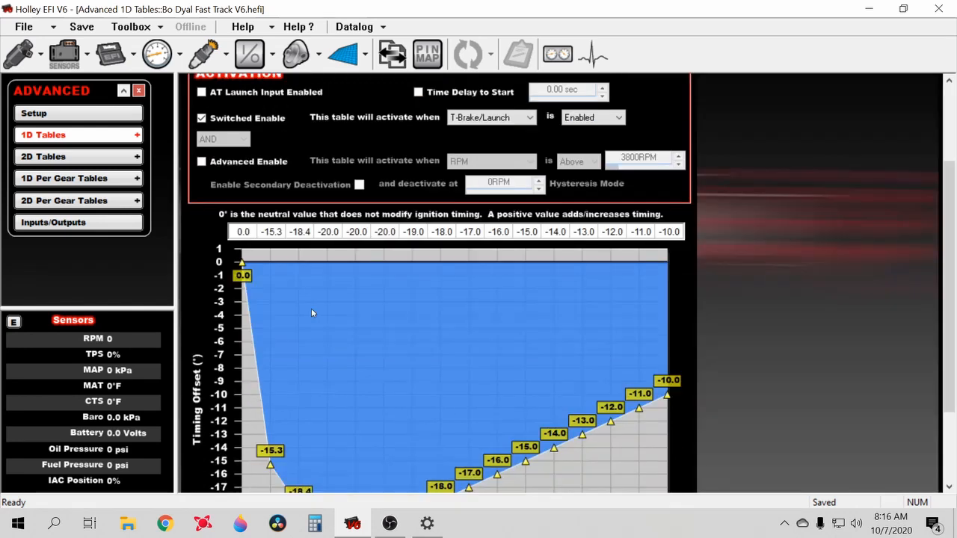
{"action": "scroll", "coordinate": [313, 313], "scroll_direction": "down", "scroll_amount": 3}
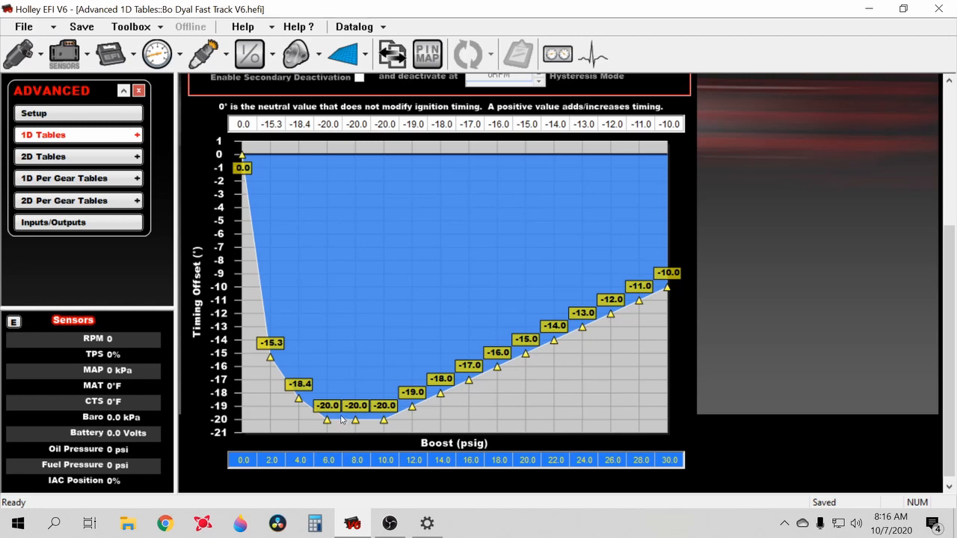
Show the base timing table and set the preferences to display MAP as PSIG
{"action": "left_click", "coordinate": [198, 54]}
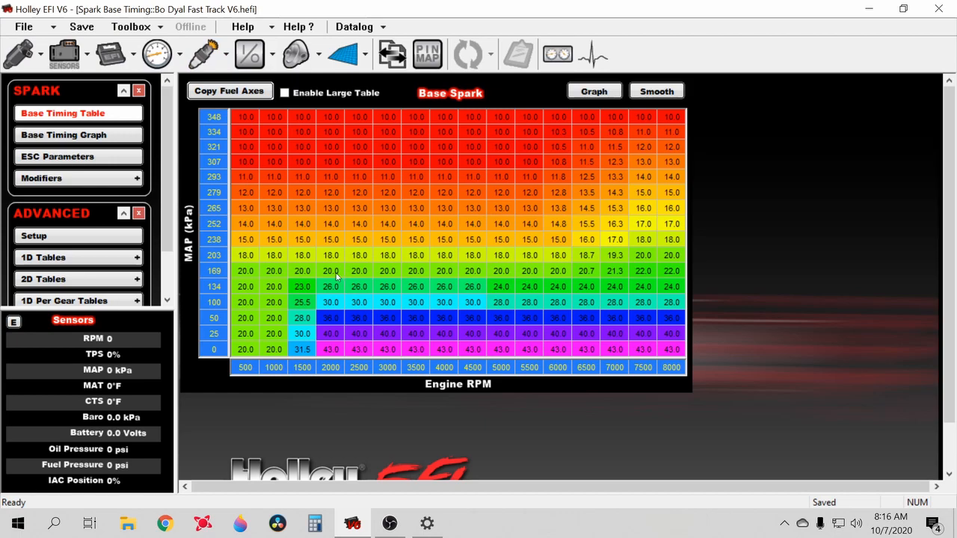
{"action": "left_click", "coordinate": [159, 28]}
{"action": "left_click", "coordinate": [142, 83]}
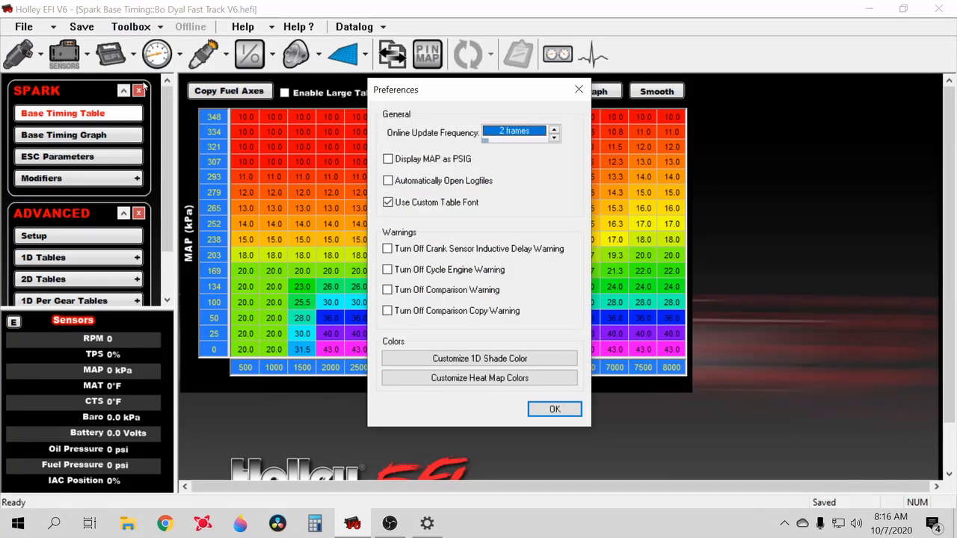
{"action": "left_click", "coordinate": [388, 159]}
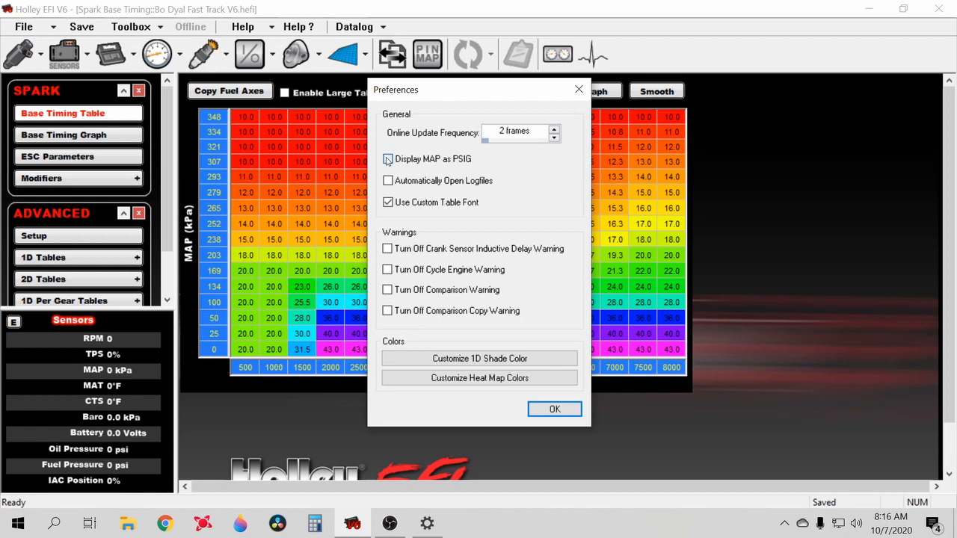
{"action": "left_click", "coordinate": [546, 411]}
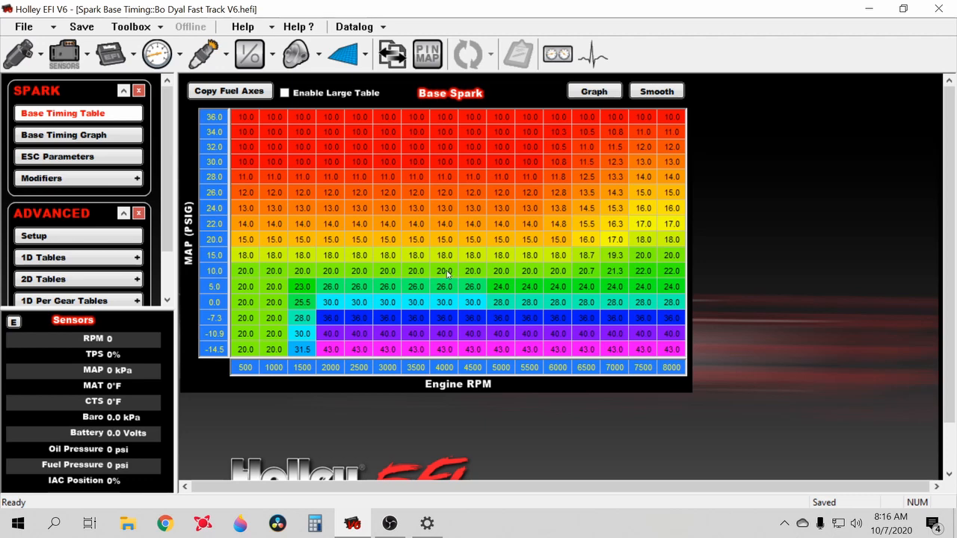
Return to advanced 1D Table #1 and review its timing offset curve and T-Brake/Launch activation
{"action": "left_click", "coordinate": [344, 54]}
{"action": "left_click", "coordinate": [71, 136]}
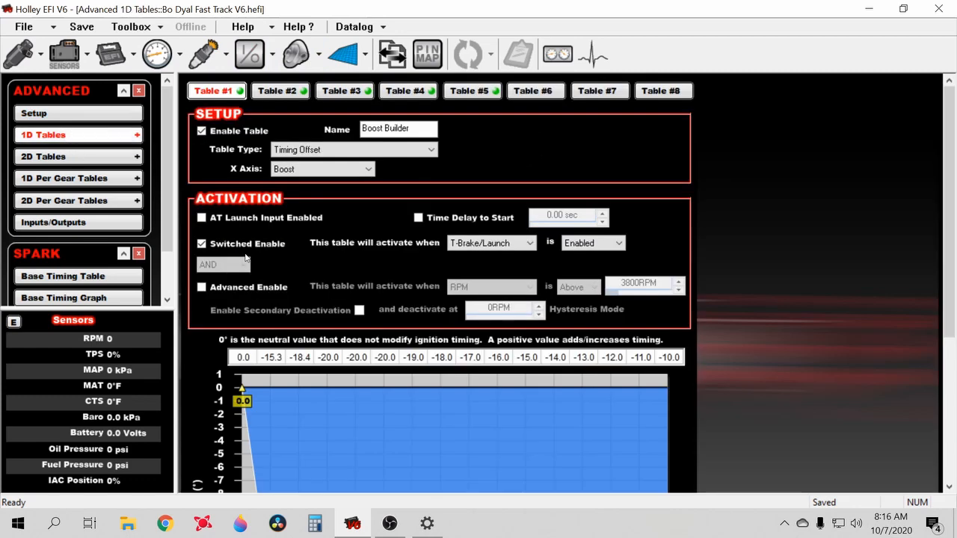
{"action": "scroll", "coordinate": [244, 253], "scroll_direction": "down", "scroll_amount": 6}
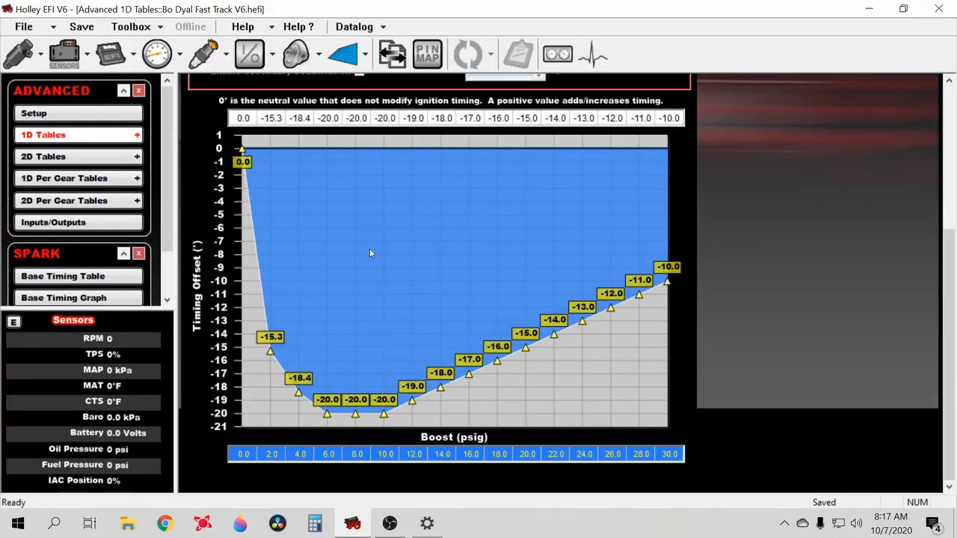
{"action": "scroll", "coordinate": [369, 254], "scroll_direction": "up", "scroll_amount": 3}
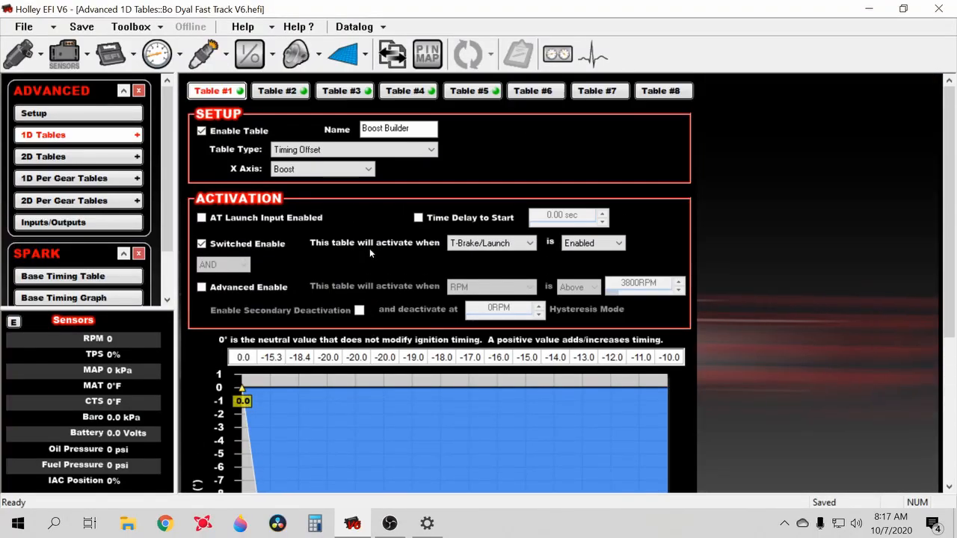
Examine the BOOST HELP settings in 1D Table #2, including its activation conditions and VE based fuel flow offset curve
{"action": "left_click", "coordinate": [300, 91]}
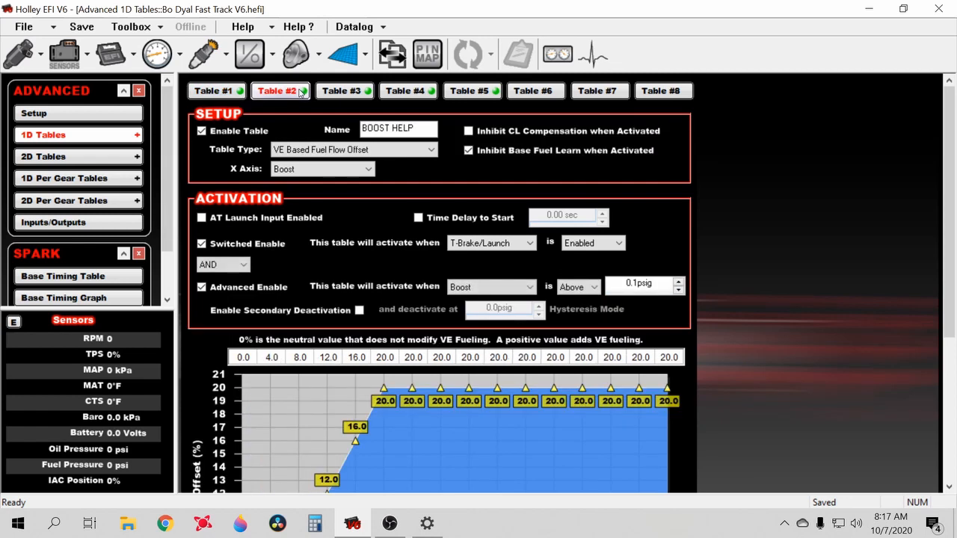
{"action": "scroll", "coordinate": [358, 210], "scroll_direction": "down", "scroll_amount": 2}
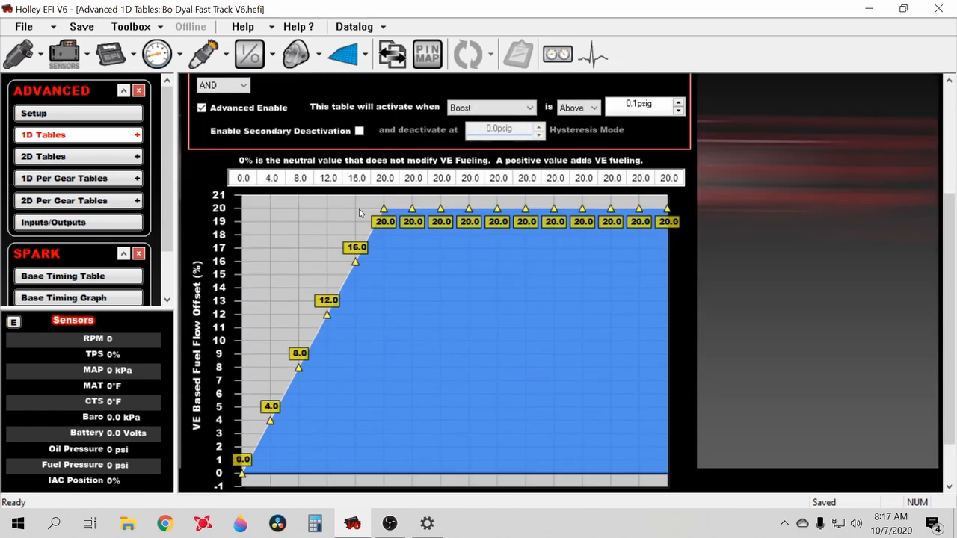
{"action": "scroll", "coordinate": [359, 213], "scroll_direction": "up", "scroll_amount": 2}
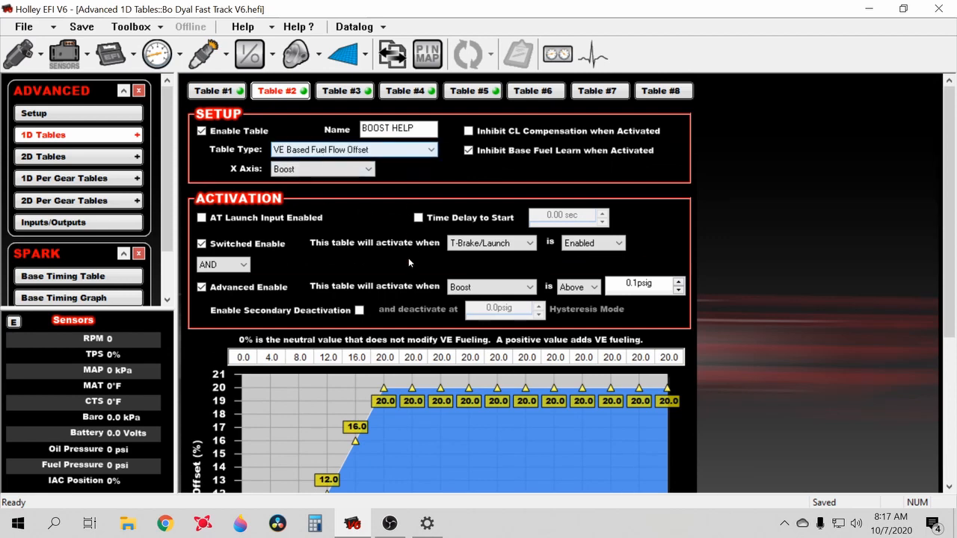
{"action": "scroll", "coordinate": [408, 263], "scroll_direction": "down", "scroll_amount": 1}
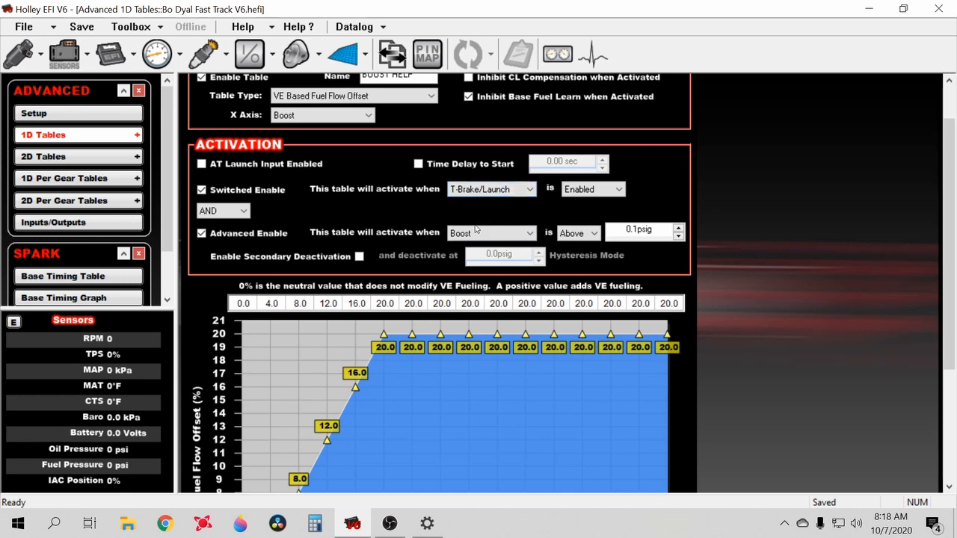
{"action": "scroll", "coordinate": [492, 239], "scroll_direction": "down", "scroll_amount": 3}
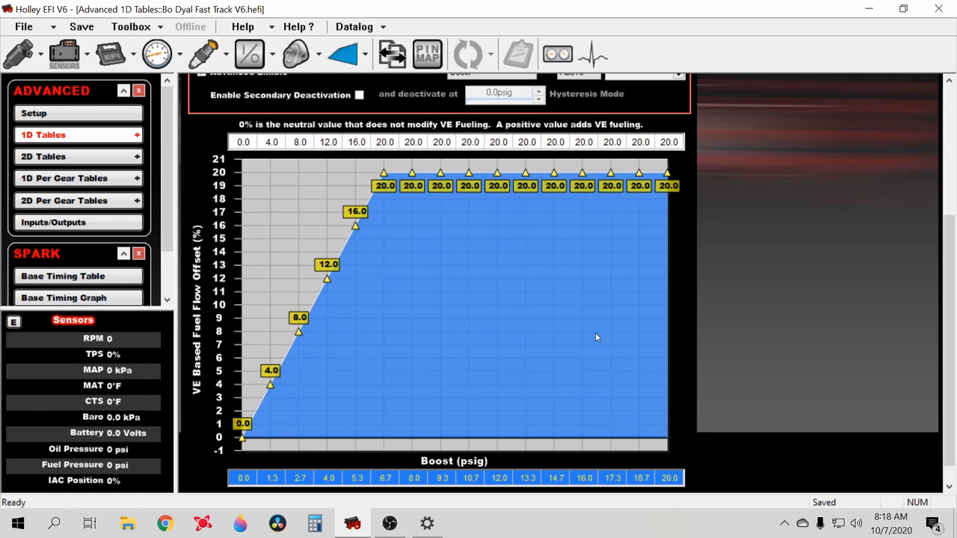
{"action": "scroll", "coordinate": [595, 337], "scroll_direction": "up", "scroll_amount": 5}
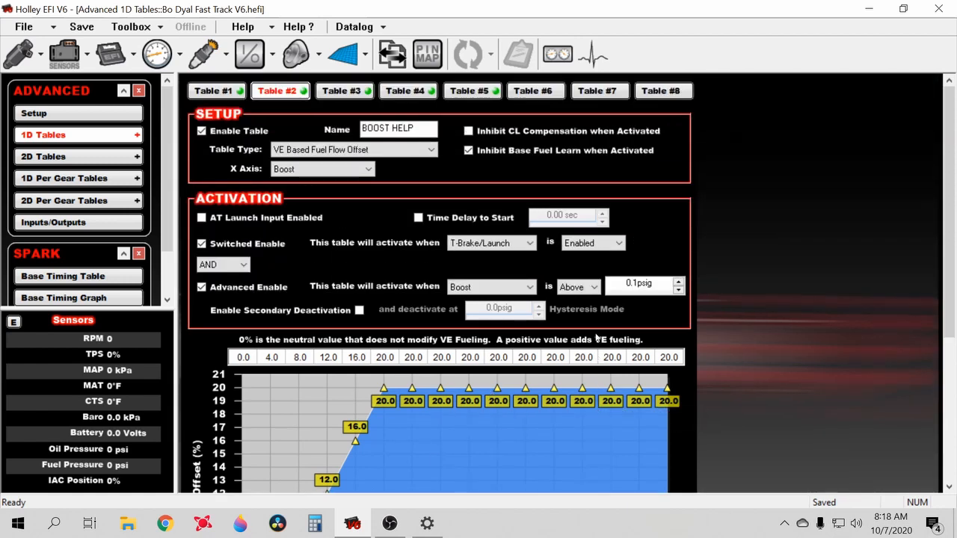
{"action": "scroll", "coordinate": [464, 355], "scroll_direction": "down", "scroll_amount": 4}
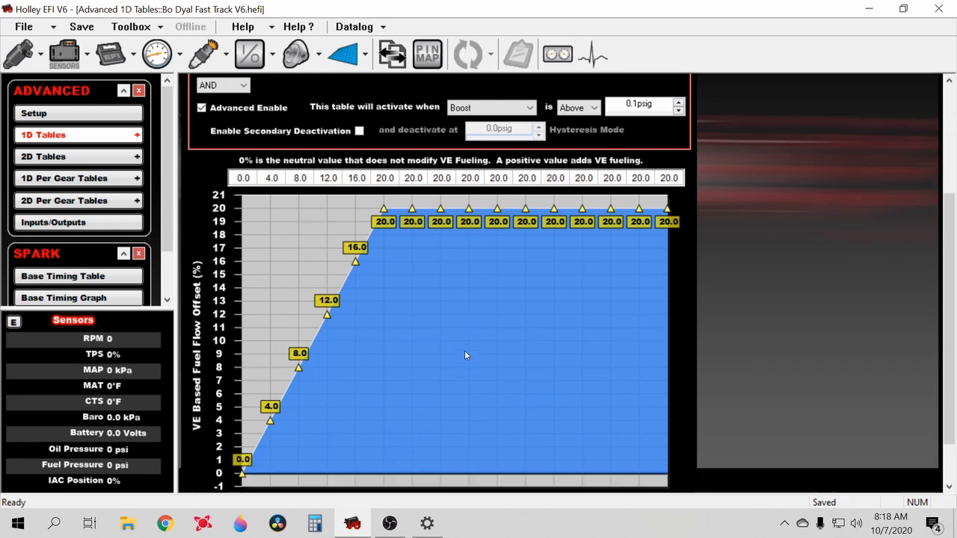
{"action": "scroll", "coordinate": [441, 365], "scroll_direction": "up", "scroll_amount": 3}
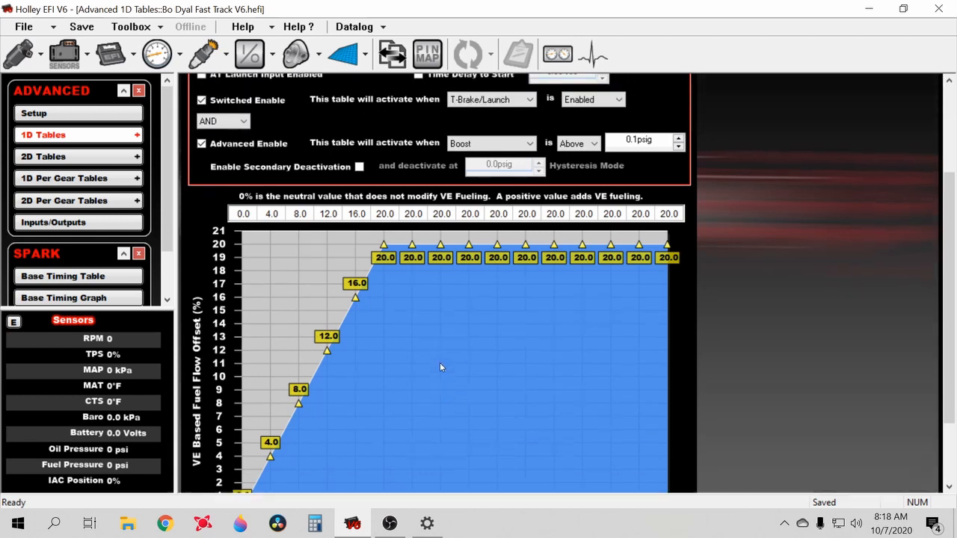
{"action": "scroll", "coordinate": [440, 365], "scroll_direction": "up", "scroll_amount": 1}
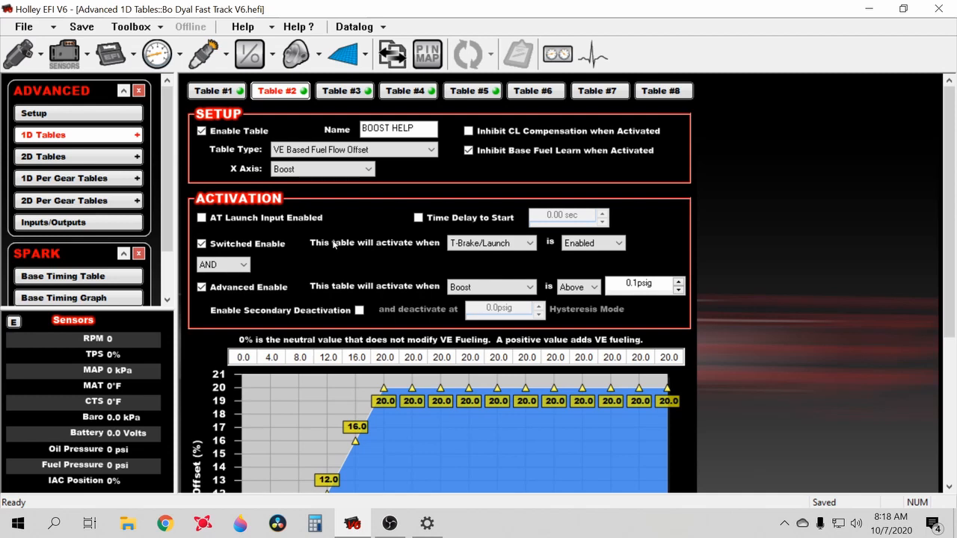
{"action": "scroll", "coordinate": [334, 244], "scroll_direction": "down", "scroll_amount": 5}
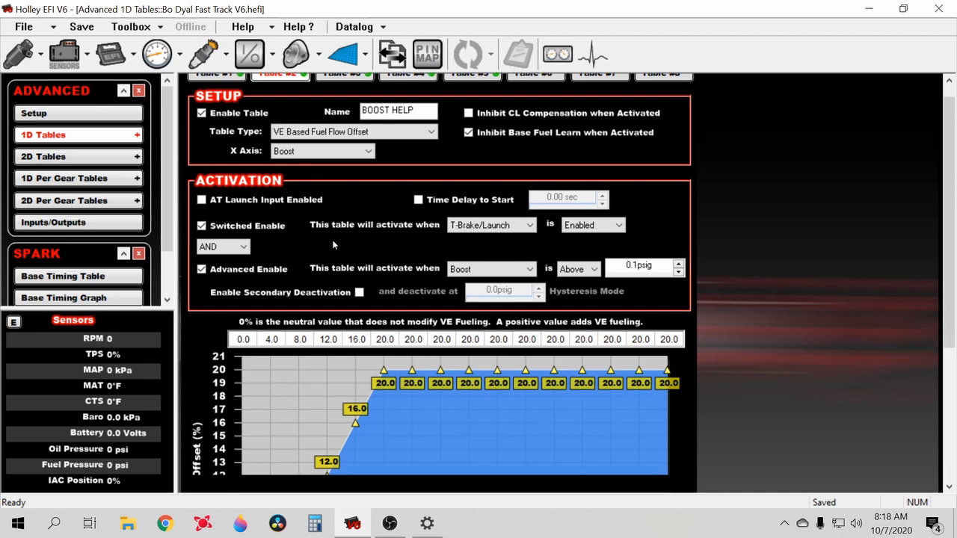
{"action": "scroll", "coordinate": [333, 245], "scroll_direction": "up", "scroll_amount": 4}
{"action": "scroll", "coordinate": [334, 244], "scroll_direction": "up", "scroll_amount": 1}
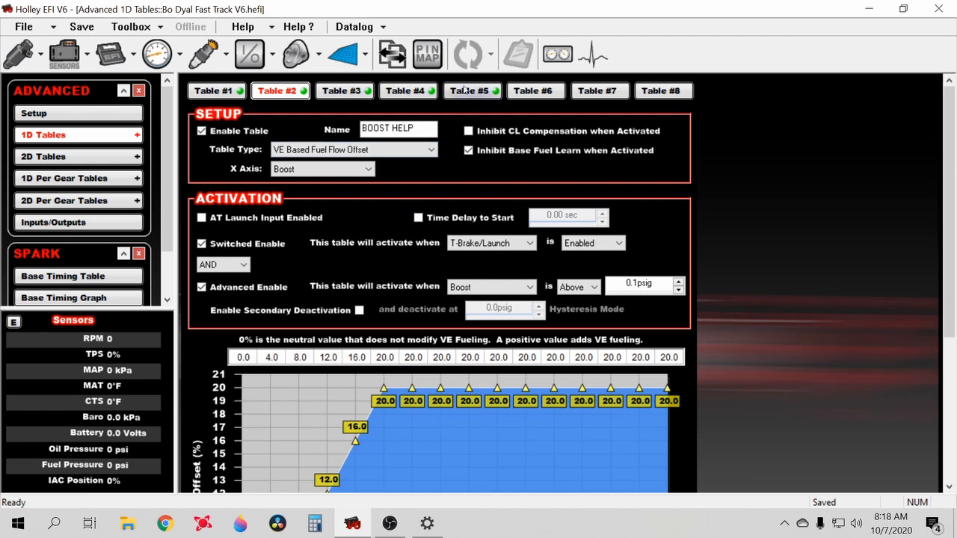
Step through 1D Tables #3 and #4 to display the 2 STEP OFFSET rev limiter table in Table #5
{"action": "left_click", "coordinate": [356, 91]}
{"action": "left_click", "coordinate": [407, 90]}
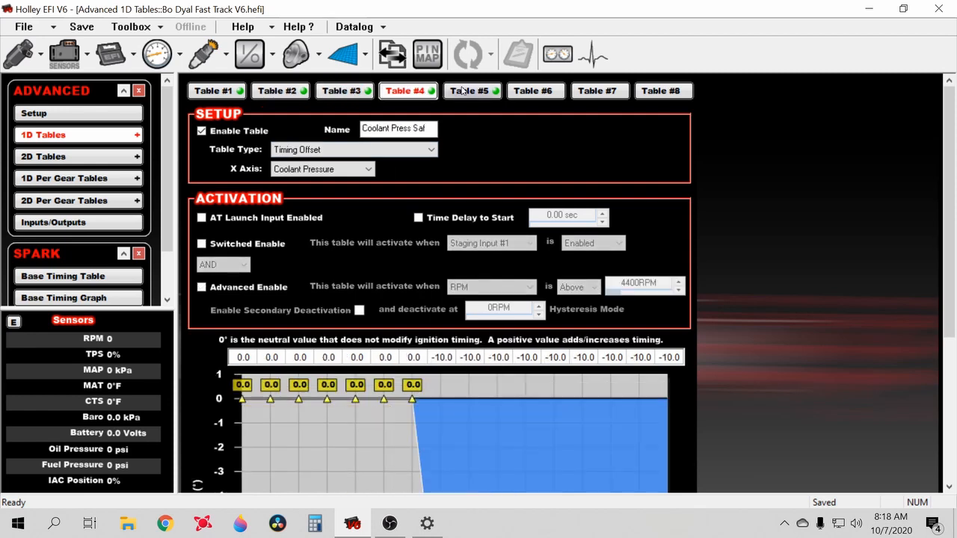
{"action": "left_click", "coordinate": [472, 91]}
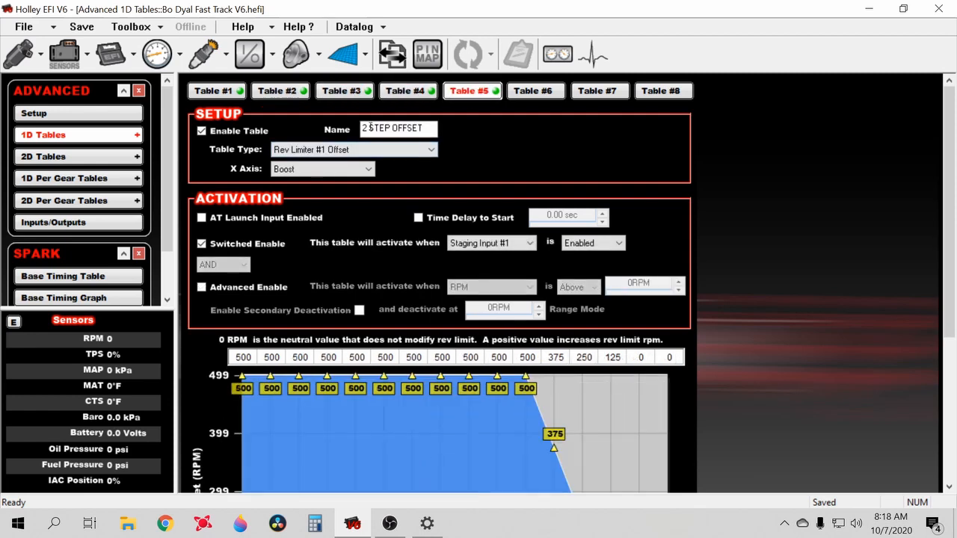
Select Rev Limiter #1 Offset as the table type and set the offset to 500 RPM from 0 through 10 psig
{"action": "left_click", "coordinate": [351, 149]}
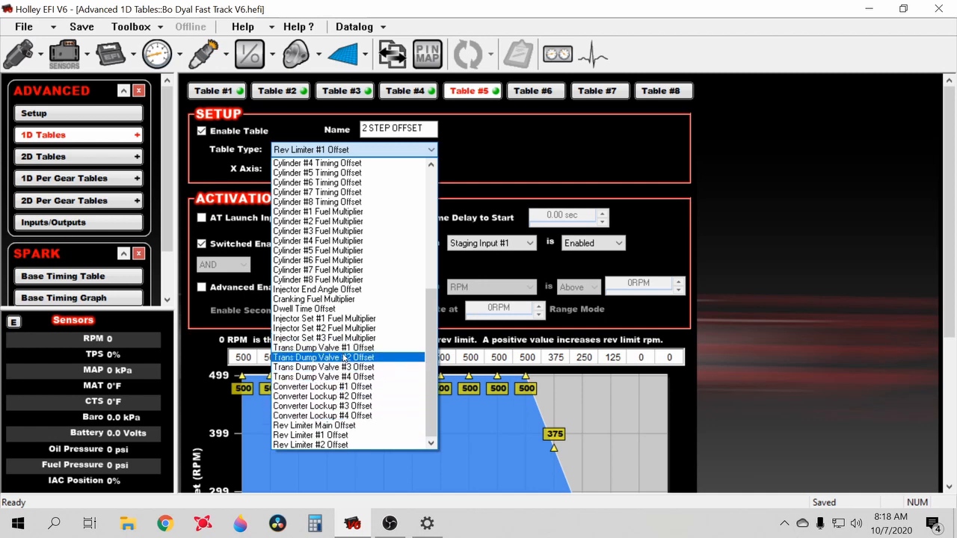
{"action": "left_click", "coordinate": [343, 436]}
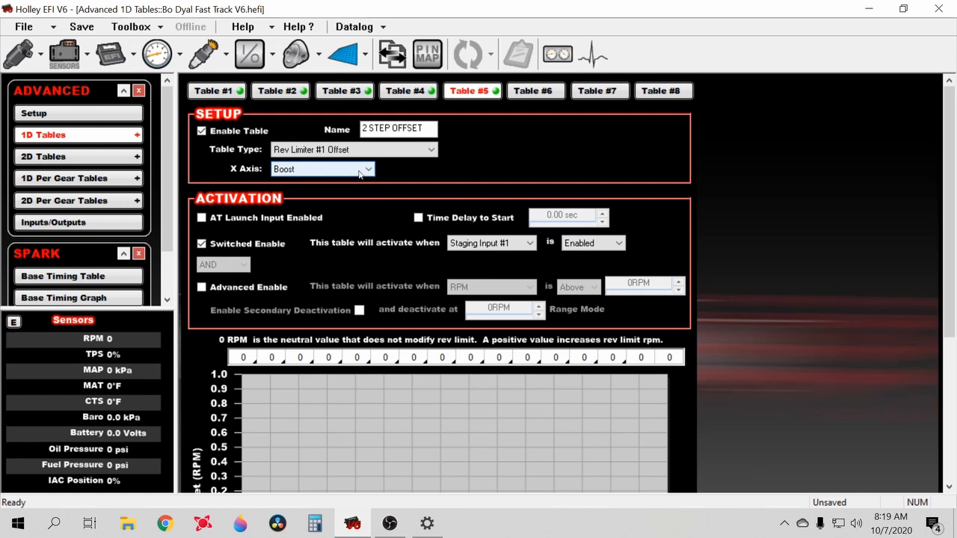
{"action": "scroll", "coordinate": [359, 172], "scroll_direction": "down", "scroll_amount": 5}
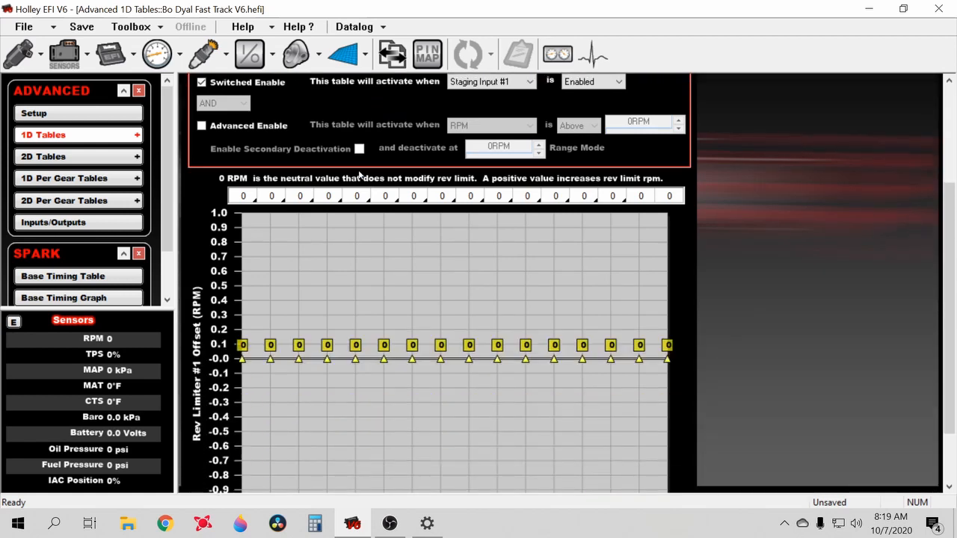
{"action": "scroll", "coordinate": [232, 134], "scroll_direction": "up", "scroll_amount": 1}
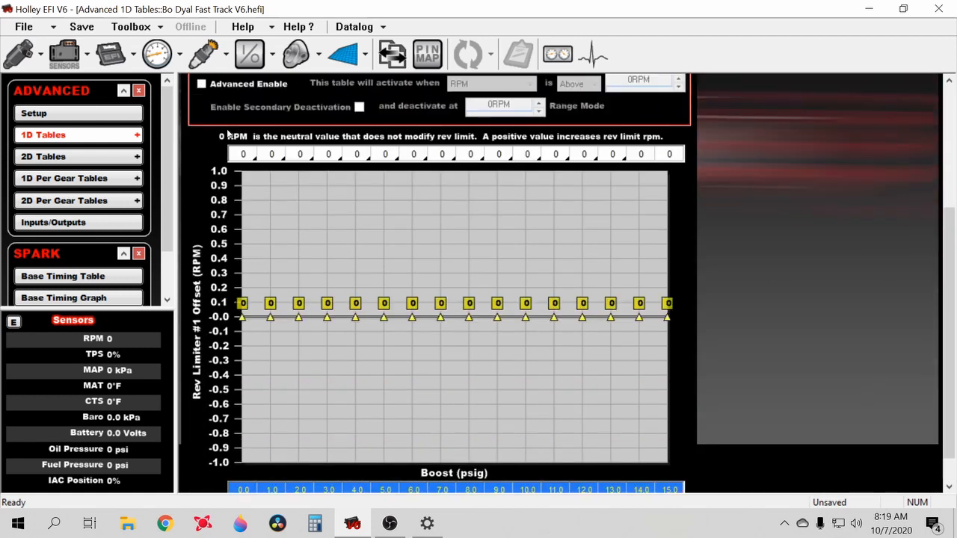
{"action": "left_click_drag", "start_coordinate": [242, 154], "coordinate": [527, 156]}
{"action": "type", "text": "500"}
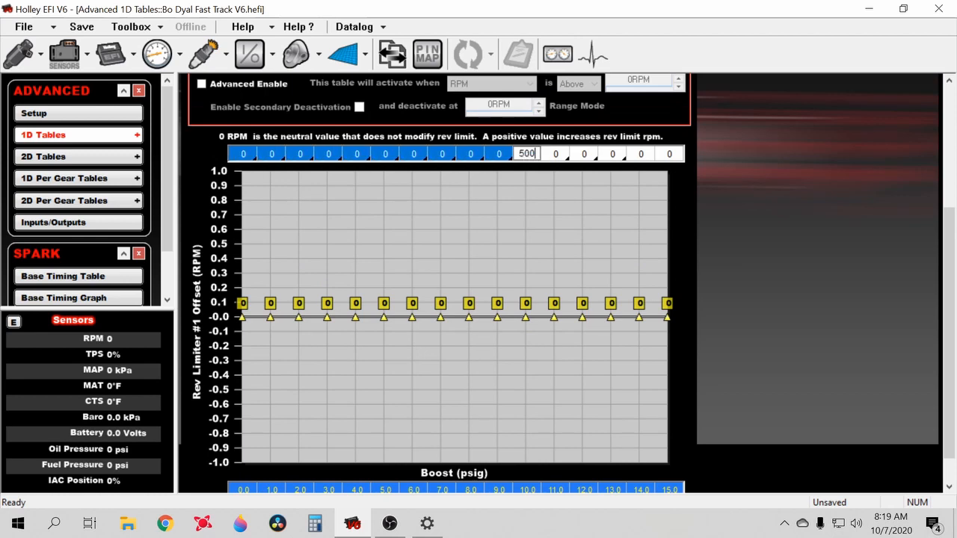
{"action": "key", "text": "Return"}
Fill the offset row values between 500 RPM at 10 psig and 0 RPM at 14 psig to create a linear taper
{"action": "scroll", "coordinate": [526, 156], "scroll_direction": "down", "scroll_amount": 1}
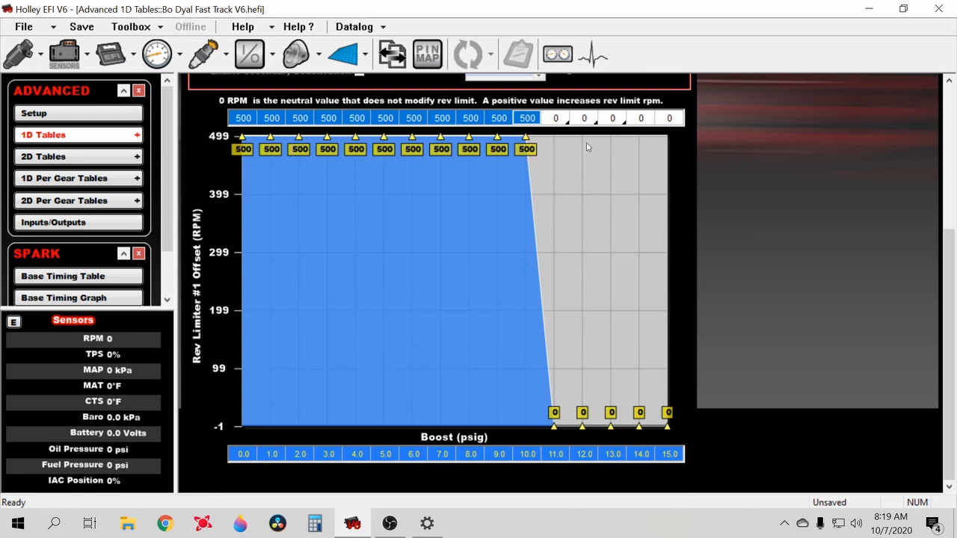
{"action": "left_click_drag", "start_coordinate": [640, 118], "coordinate": [524, 122]}
{"action": "right_click", "coordinate": [523, 122]}
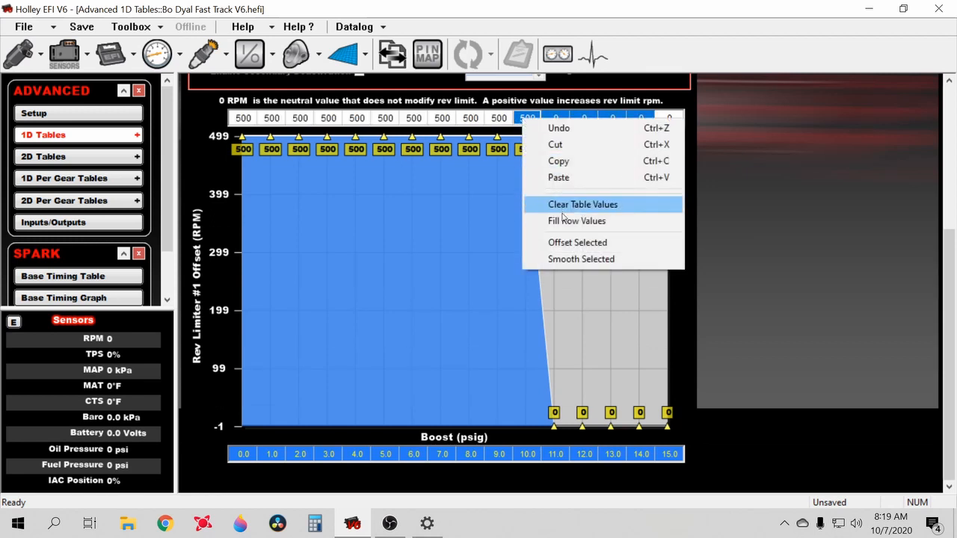
{"action": "left_click", "coordinate": [583, 221]}
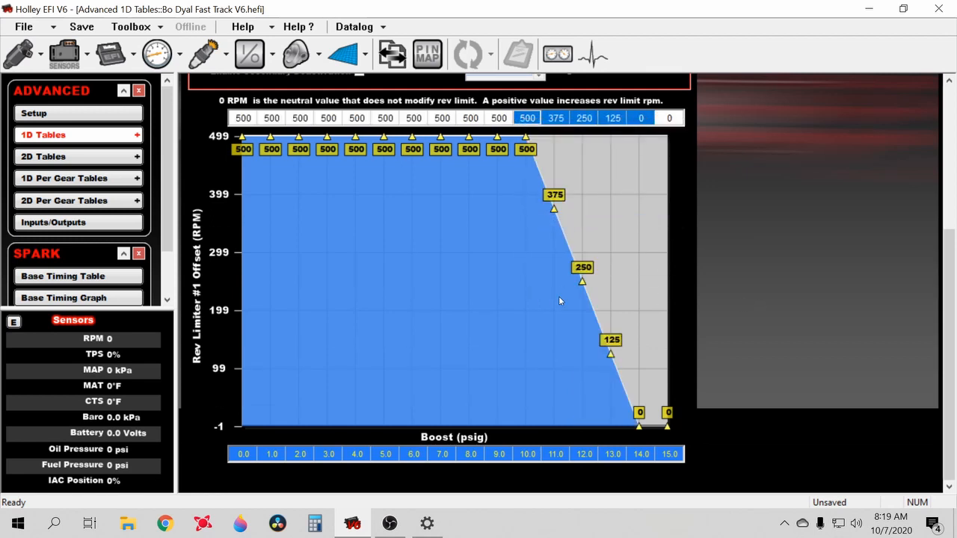
Review the 2 STEP OFFSET activation settings and check Rev Limiter #1 in the ignition parameters
{"action": "scroll", "coordinate": [560, 301], "scroll_direction": "up", "scroll_amount": 3}
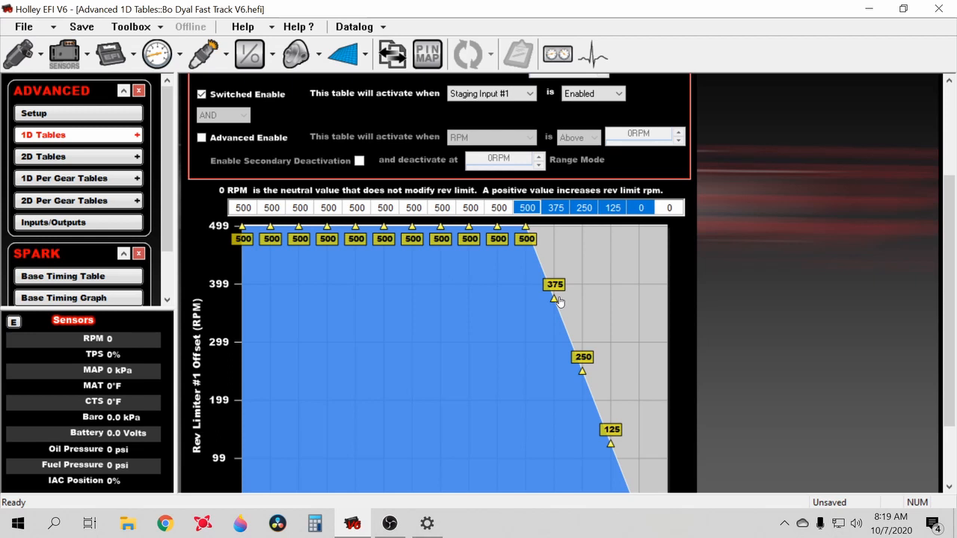
{"action": "scroll", "coordinate": [560, 301], "scroll_direction": "up", "scroll_amount": 2}
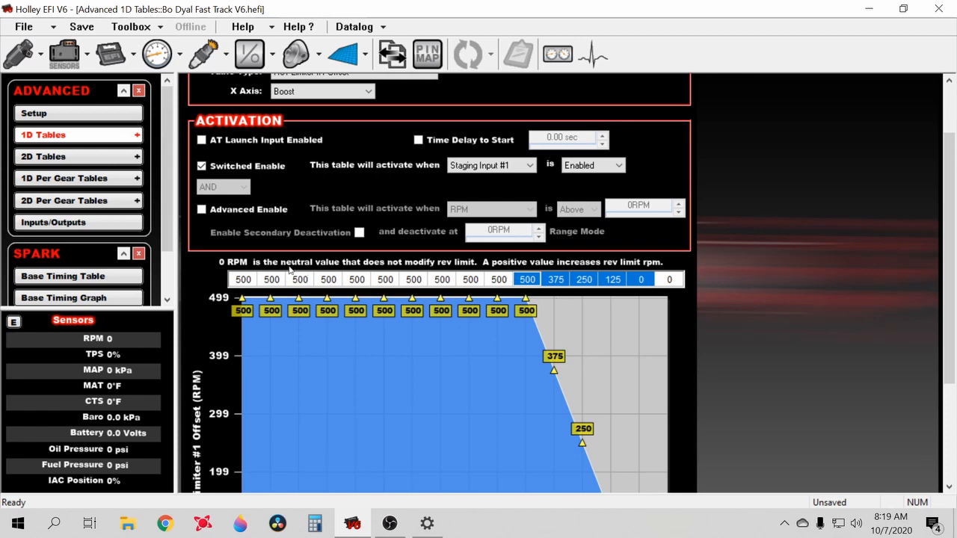
{"action": "scroll", "coordinate": [280, 260], "scroll_direction": "down", "scroll_amount": 4}
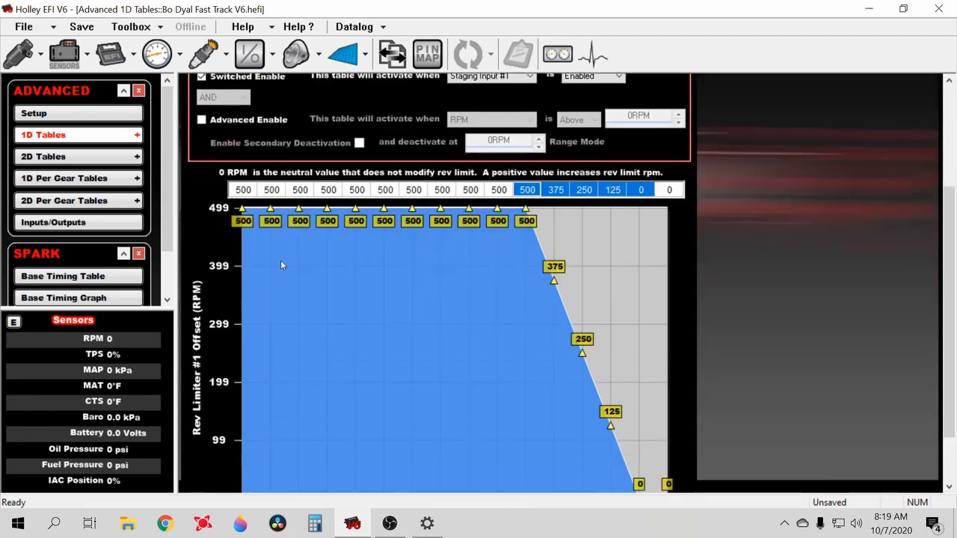
{"action": "left_click", "coordinate": [116, 58]}
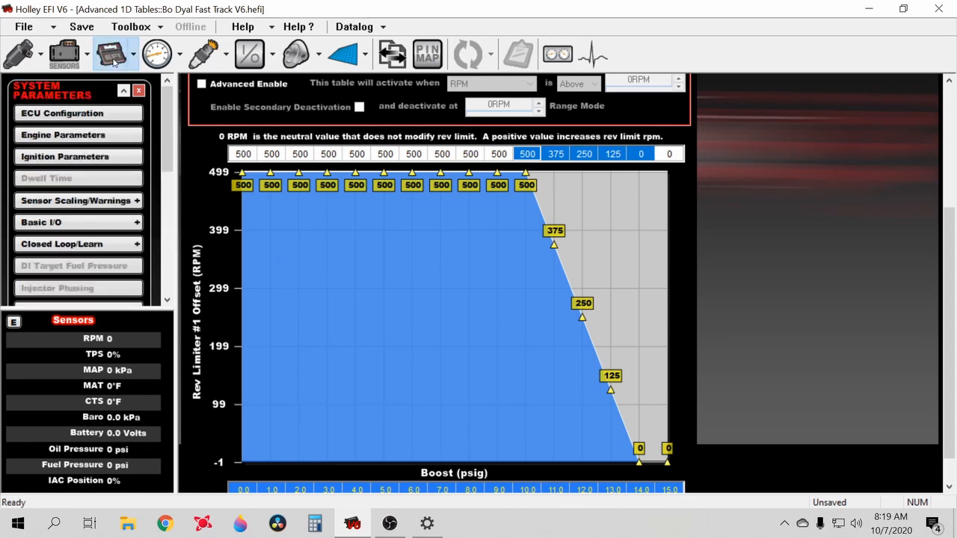
{"action": "left_click", "coordinate": [102, 158]}
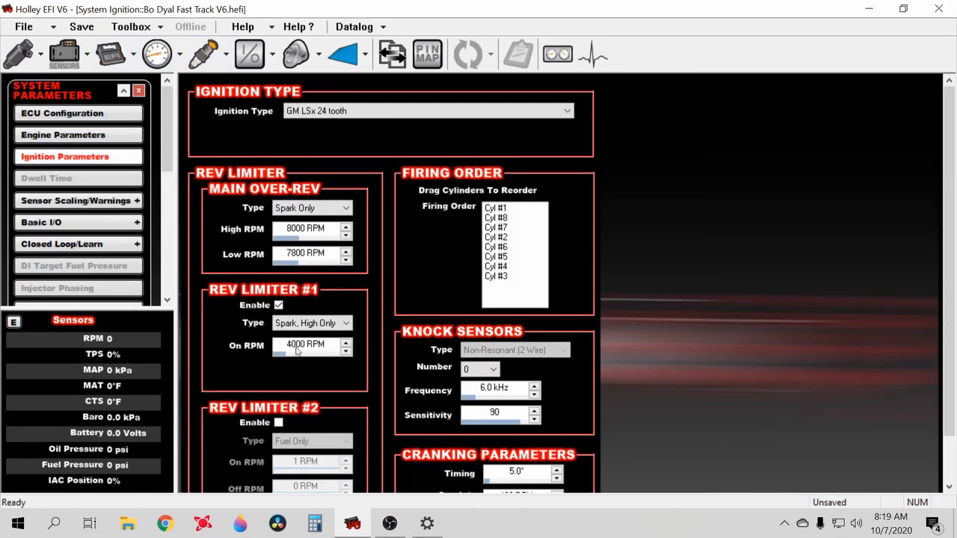
Return to advanced 1D Table #5 and examine its rev limiter offset curve against boost
{"action": "left_click", "coordinate": [343, 53]}
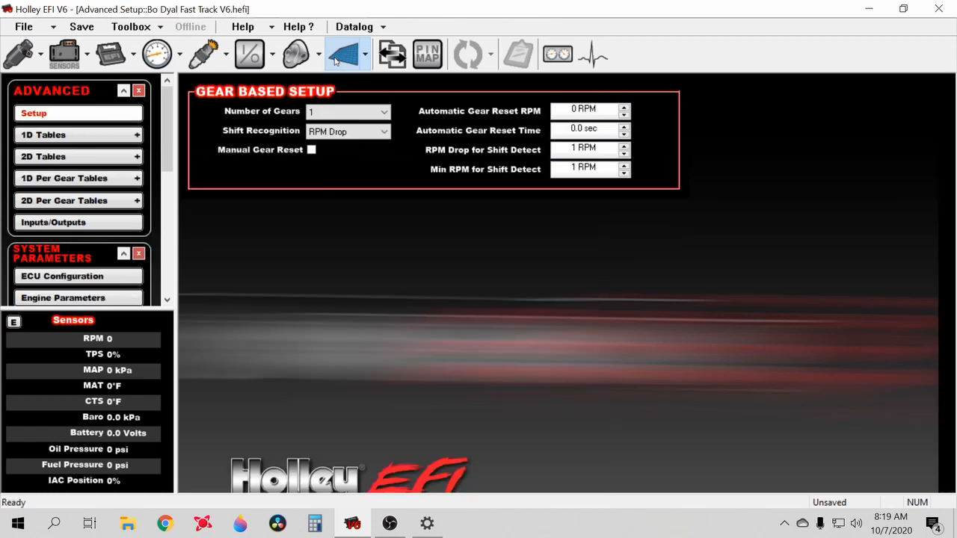
{"action": "left_click", "coordinate": [97, 136]}
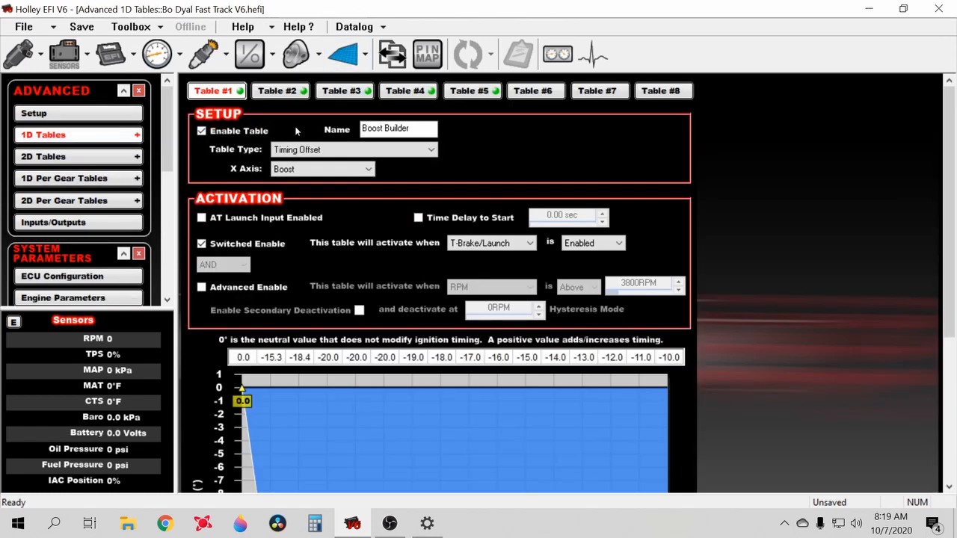
{"action": "left_click", "coordinate": [471, 92]}
{"action": "scroll", "coordinate": [504, 163], "scroll_direction": "down", "scroll_amount": 3}
{"action": "scroll", "coordinate": [504, 163], "scroll_direction": "down", "scroll_amount": 1}
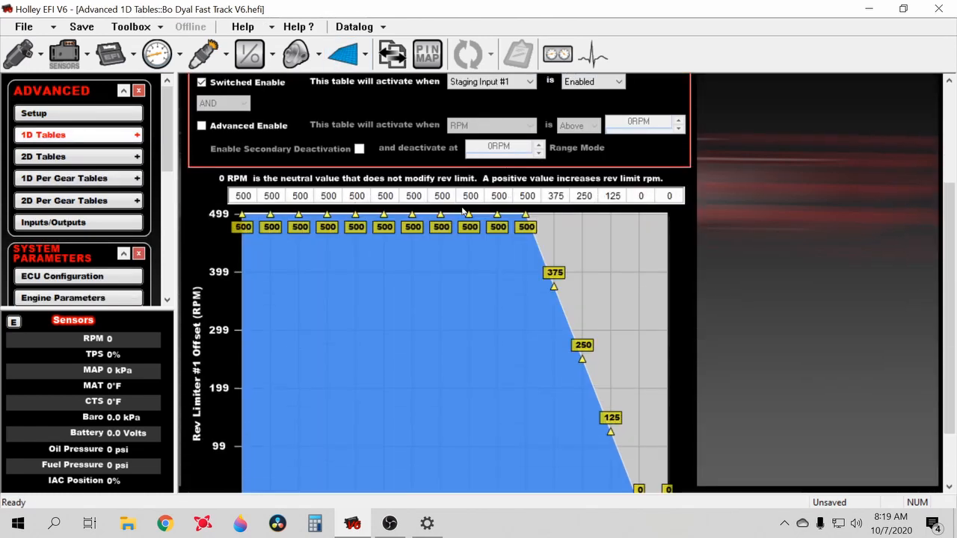
{"action": "scroll", "coordinate": [464, 212], "scroll_direction": "down", "scroll_amount": 1}
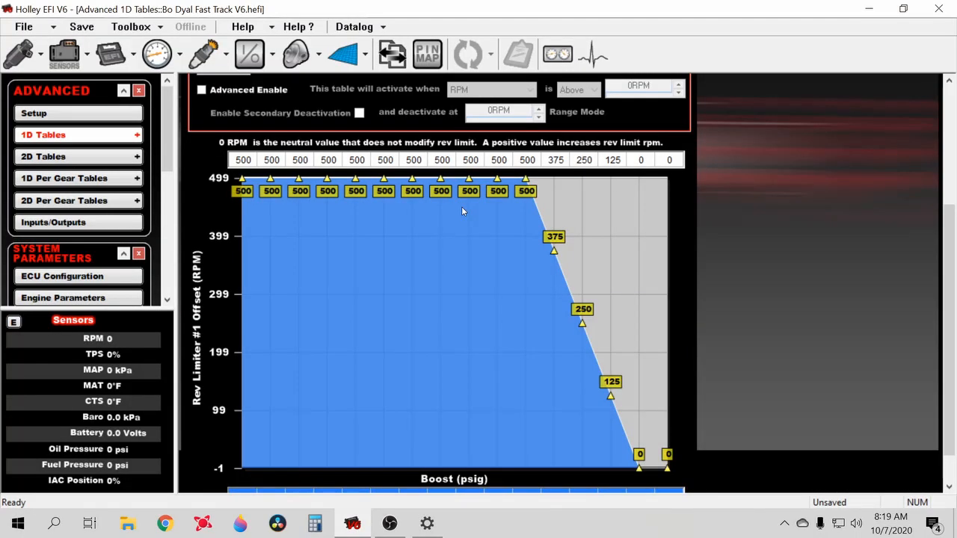
{"action": "scroll", "coordinate": [462, 211], "scroll_direction": "down", "scroll_amount": 1}
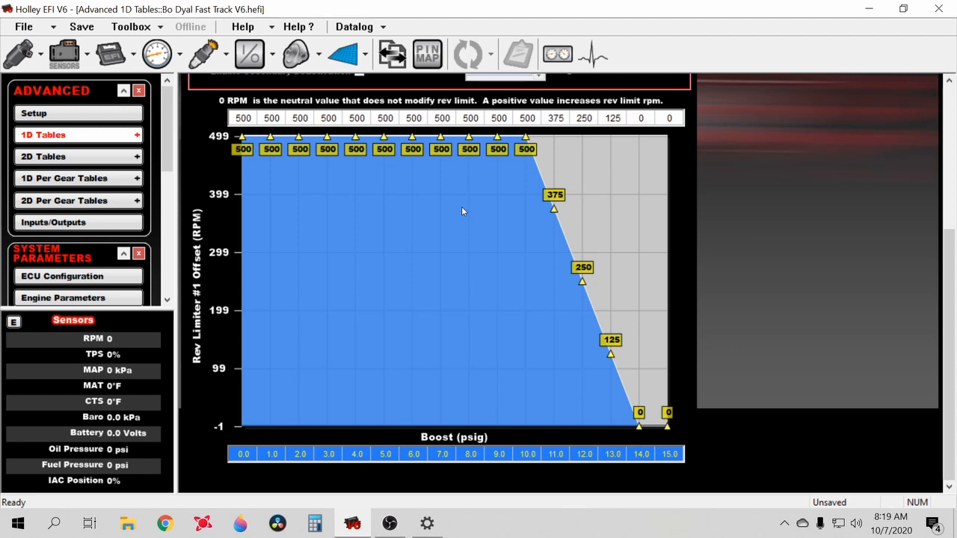
{"action": "scroll", "coordinate": [462, 209], "scroll_direction": "up", "scroll_amount": 1}
{"action": "scroll", "coordinate": [462, 210], "scroll_direction": "down", "scroll_amount": 1}
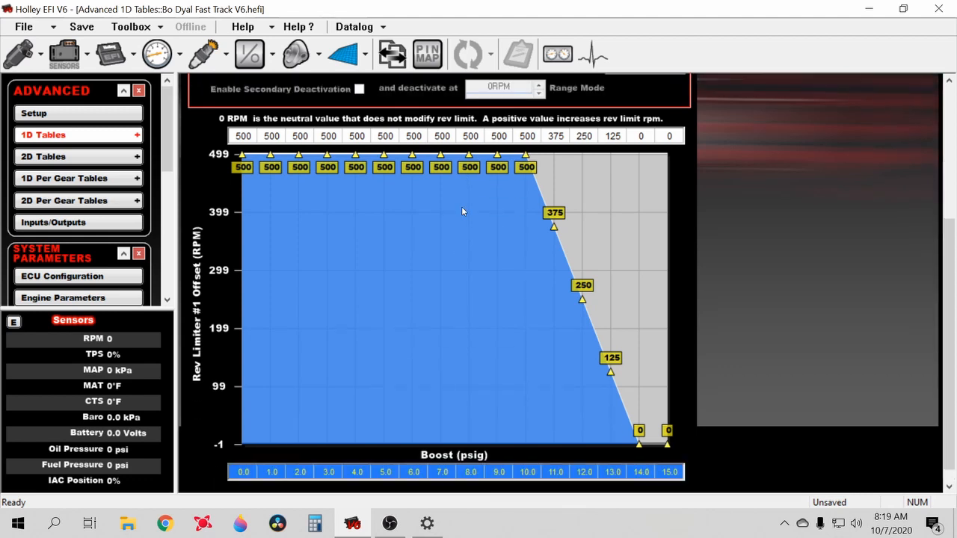
{"action": "scroll", "coordinate": [462, 210], "scroll_direction": "down", "scroll_amount": 1}
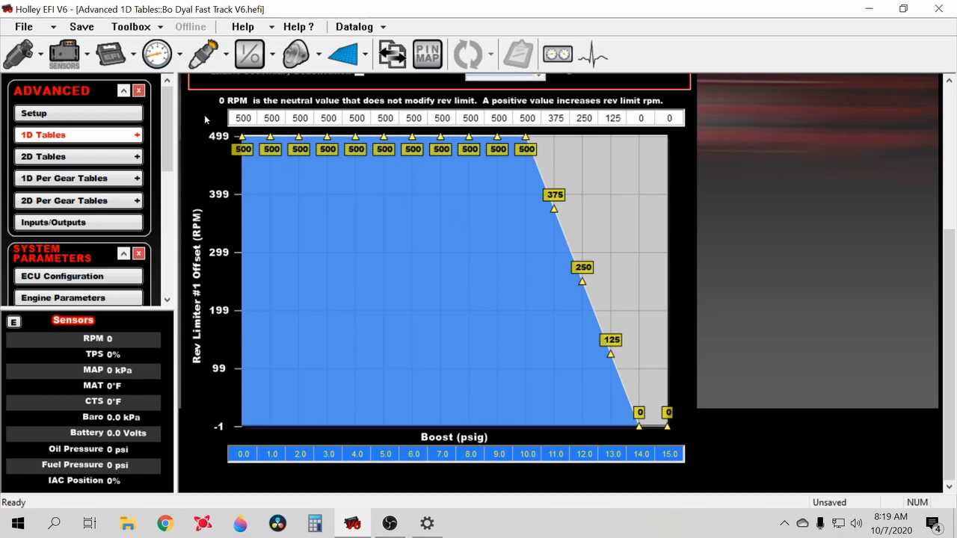
{"action": "mouse_move", "coordinate": [244, 140]}
Set the Rev Limiter #1 offset at 0 psig to -200 RPM
{"action": "scroll", "coordinate": [211, 250], "scroll_direction": "up", "scroll_amount": 1}
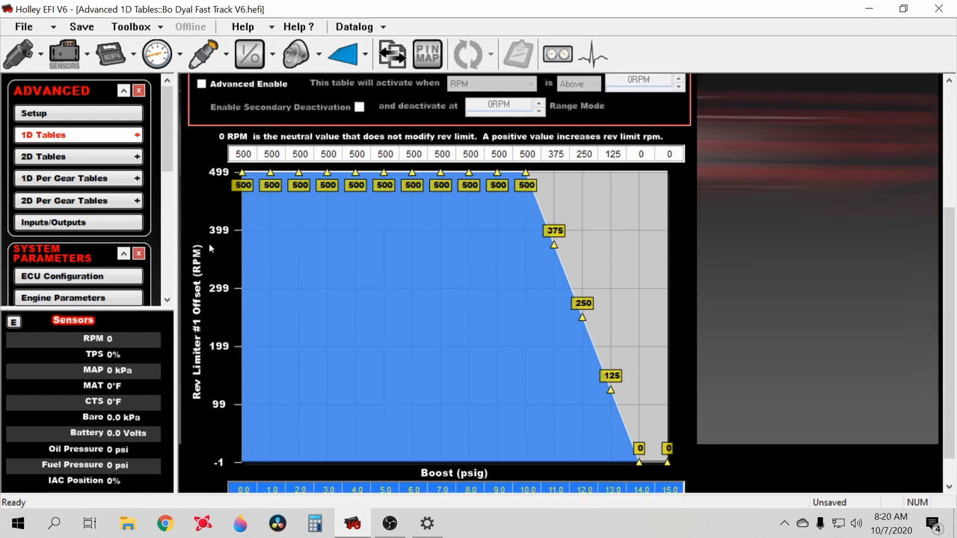
{"action": "scroll", "coordinate": [267, 141], "scroll_direction": "down", "scroll_amount": 1}
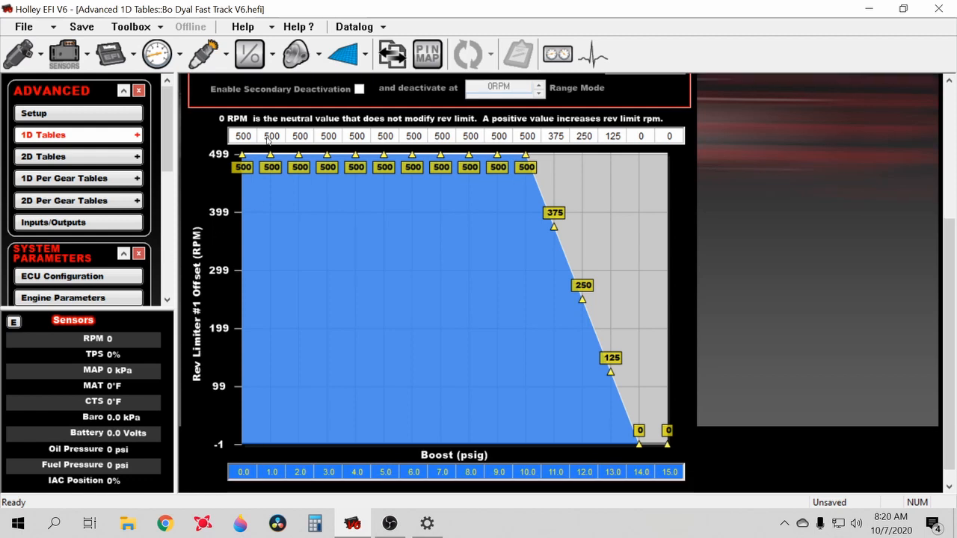
{"action": "left_click", "coordinate": [237, 138]}
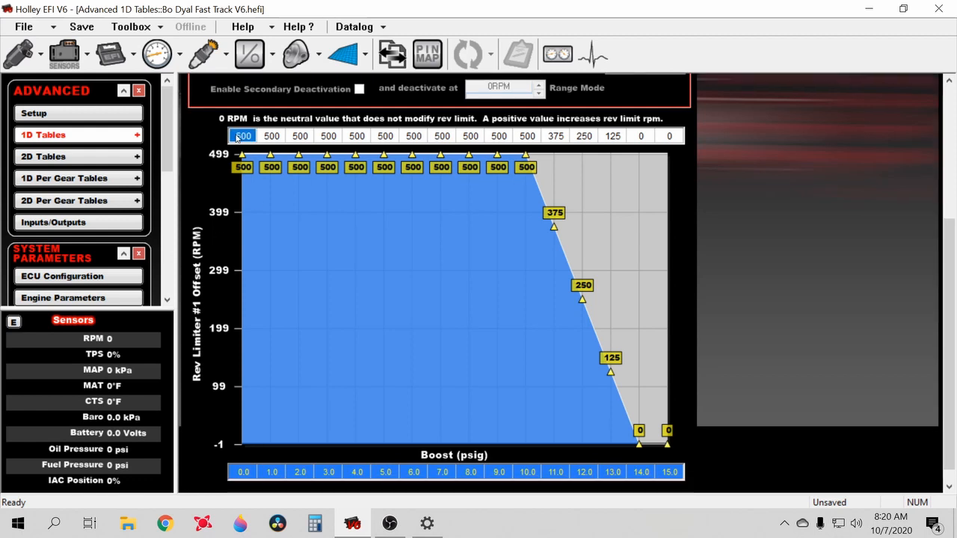
{"action": "type", "text": "-200"}
{"action": "key", "text": "Return"}
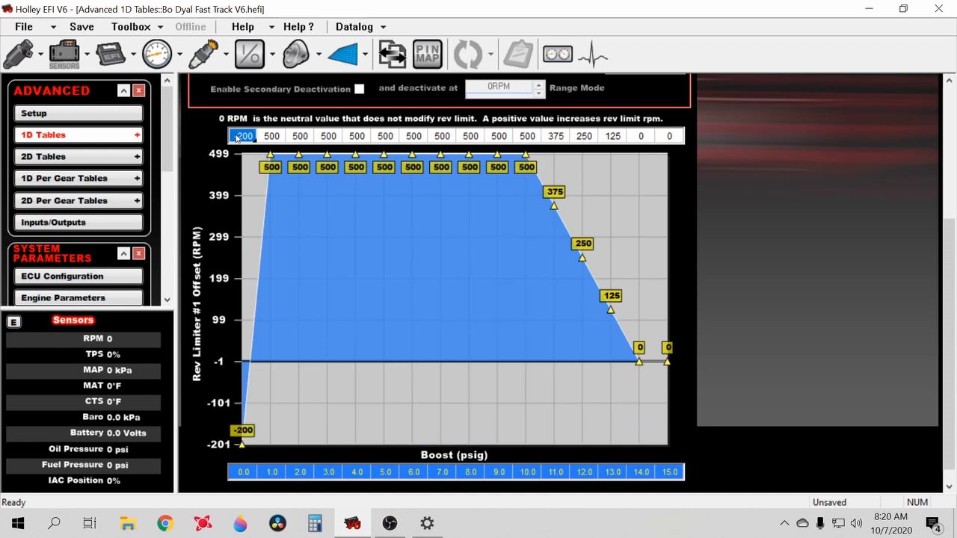
Fill the offset row values between 0 and 5 psig to ramp from -200 to 500 RPM, and inspect the low-boost points
{"action": "scroll", "coordinate": [247, 160], "scroll_direction": "down", "scroll_amount": 1}
{"action": "left_click_drag", "start_coordinate": [386, 120], "coordinate": [247, 117]}
{"action": "right_click", "coordinate": [247, 116]}
{"action": "left_click", "coordinate": [303, 219]}
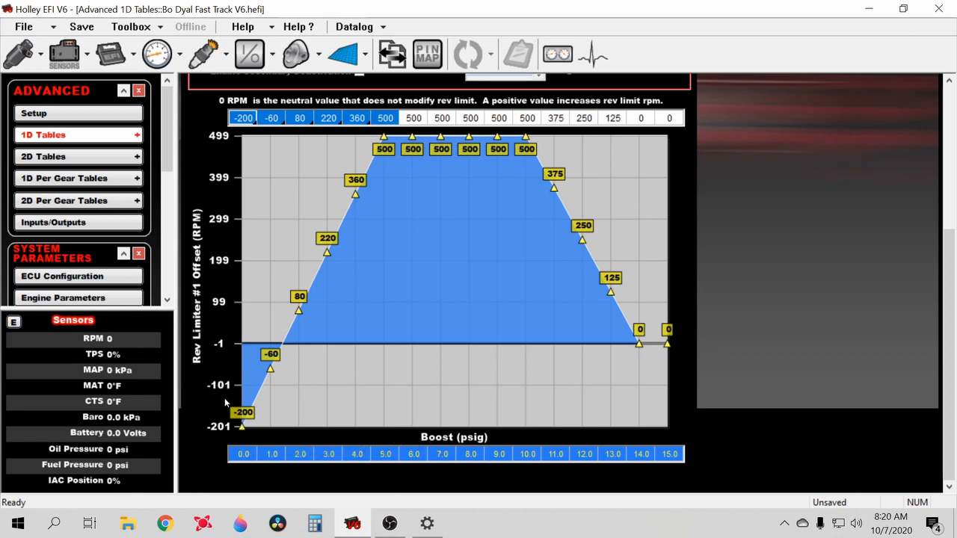
{"action": "mouse_move", "coordinate": [244, 430]}
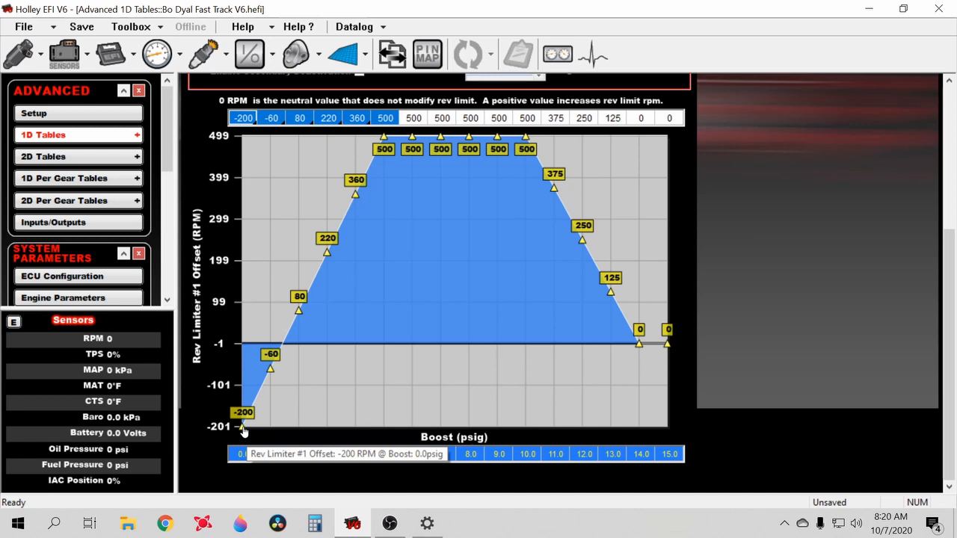
{"action": "mouse_move", "coordinate": [270, 375]}
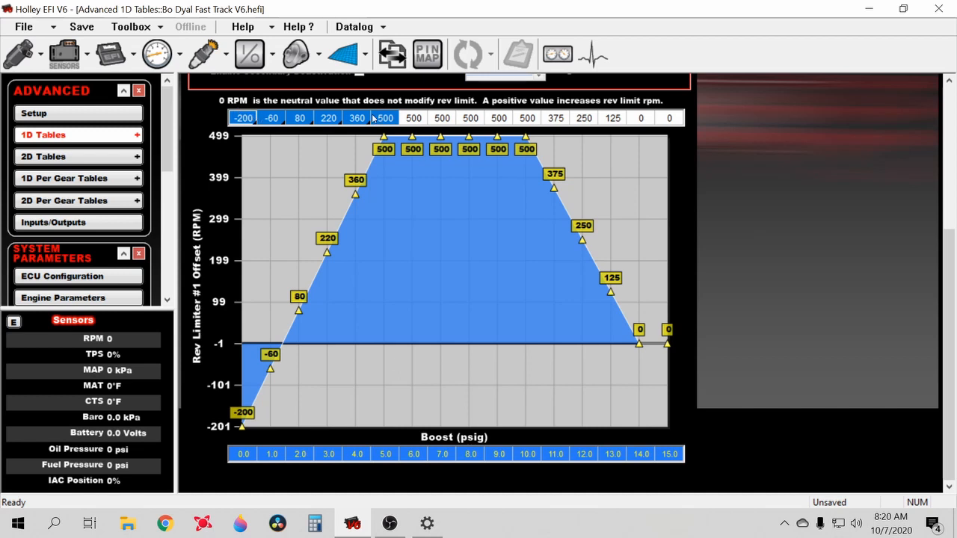
Set the Rev Limiter #1 offset back to 500 RPM from 0 through 4 psig
{"action": "left_click", "coordinate": [304, 118]}
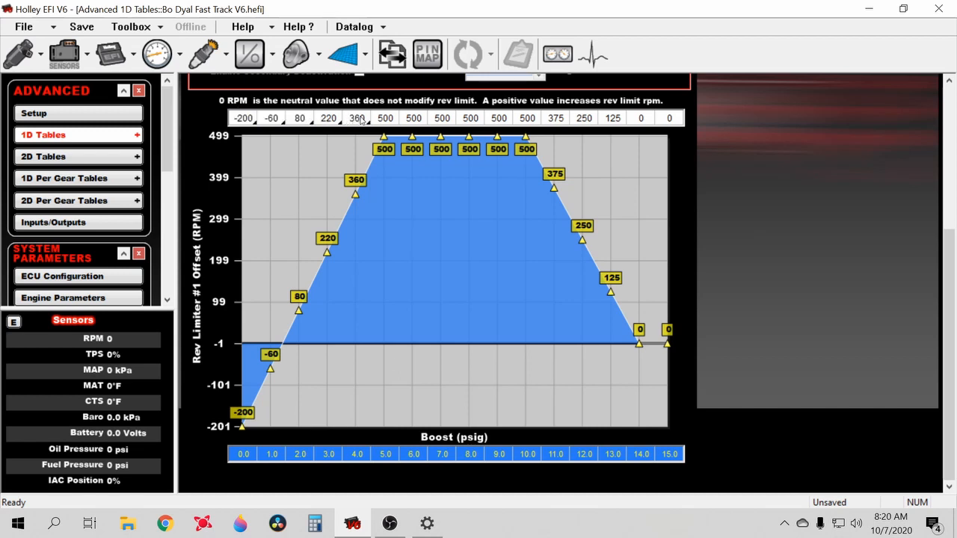
{"action": "left_click_drag", "start_coordinate": [360, 119], "coordinate": [243, 118]}
{"action": "type", "text": "50"}
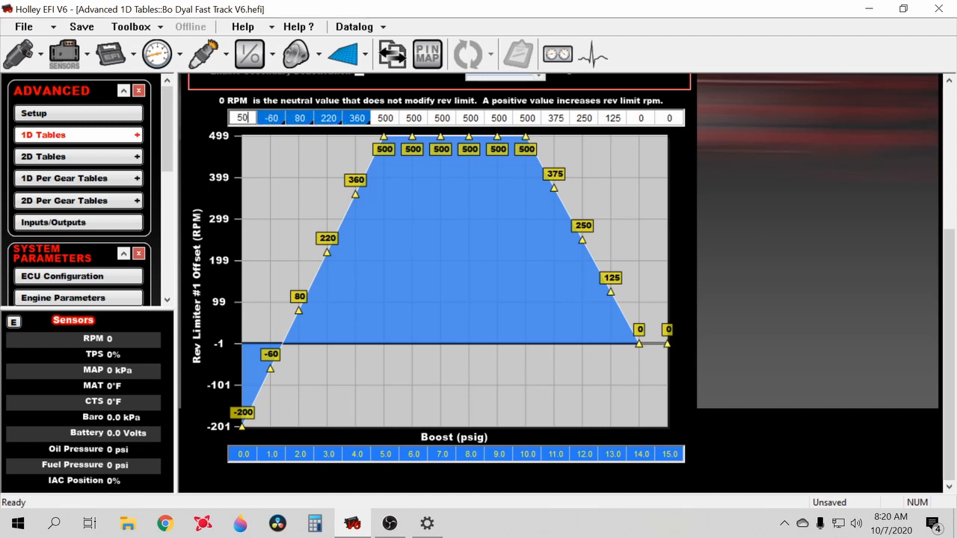
{"action": "type", "text": "0"}
{"action": "key", "text": "Return"}
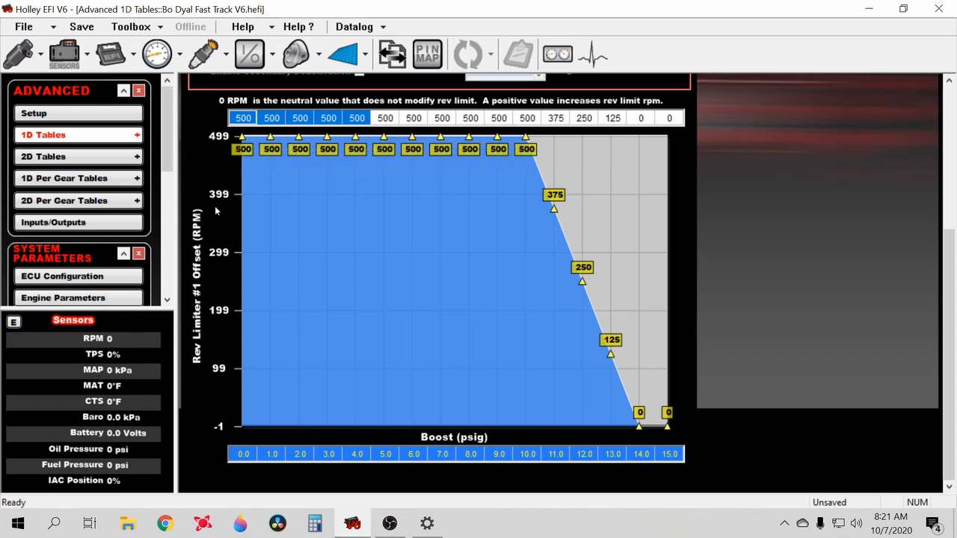
Review Table #5's setup and activation, and go back to Table #1 to view the Boost Builder timing offset curve
{"action": "scroll", "coordinate": [215, 211], "scroll_direction": "up", "scroll_amount": 3}
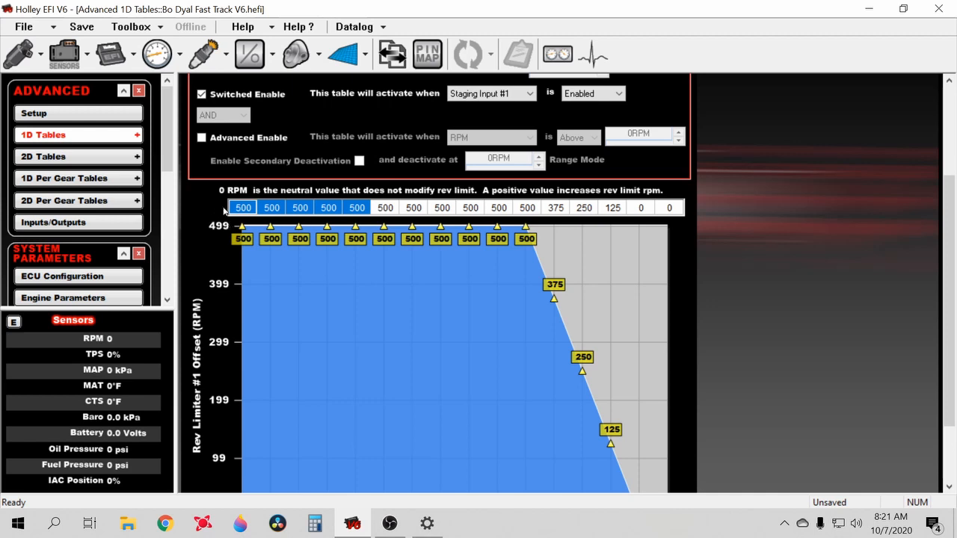
{"action": "scroll", "coordinate": [224, 211], "scroll_direction": "up", "scroll_amount": 3}
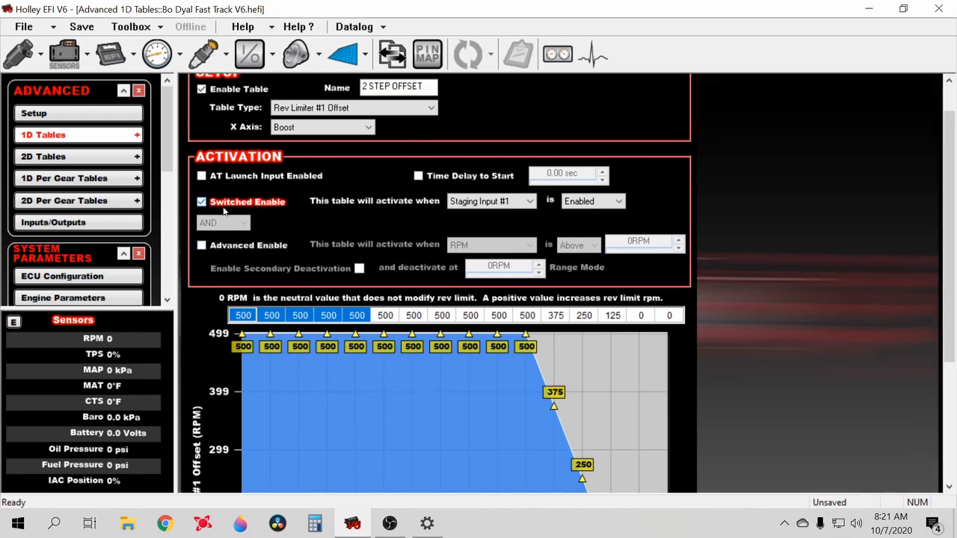
{"action": "scroll", "coordinate": [255, 149], "scroll_direction": "up", "scroll_amount": 2}
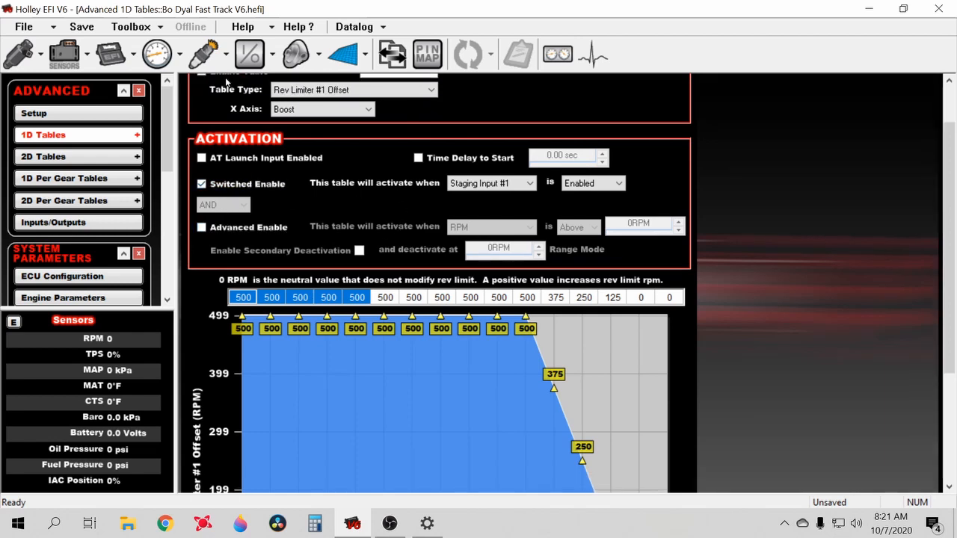
{"action": "left_click", "coordinate": [215, 90]}
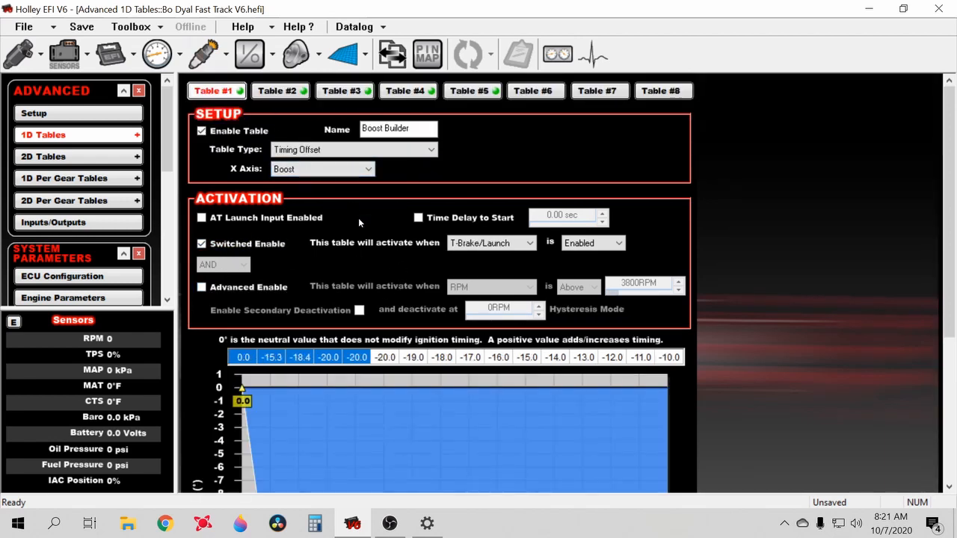
{"action": "scroll", "coordinate": [382, 220], "scroll_direction": "down", "scroll_amount": 5}
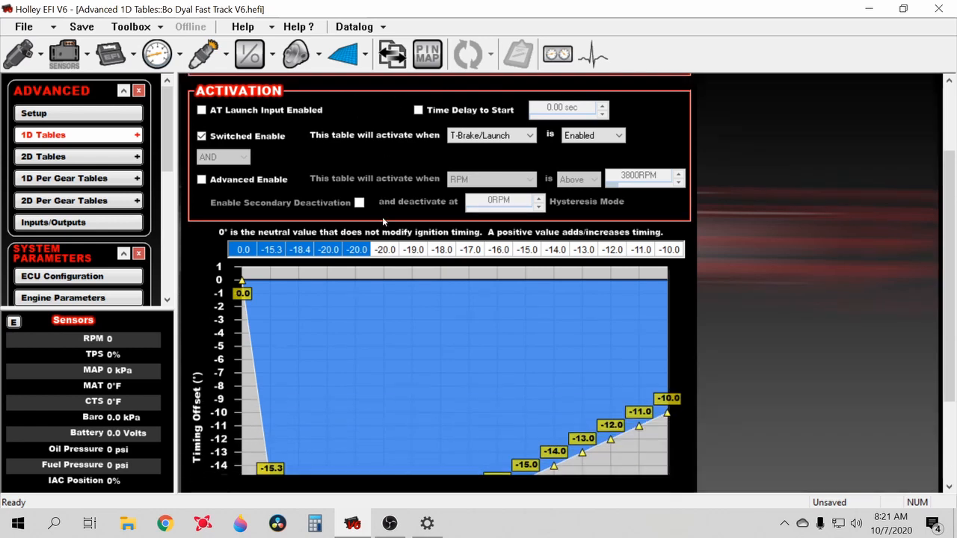
Examine Table #1's Boost Builder timing offset curve against boost together with its T-Brake/Launch activation settings
{"action": "scroll", "coordinate": [382, 221], "scroll_direction": "down", "scroll_amount": 2}
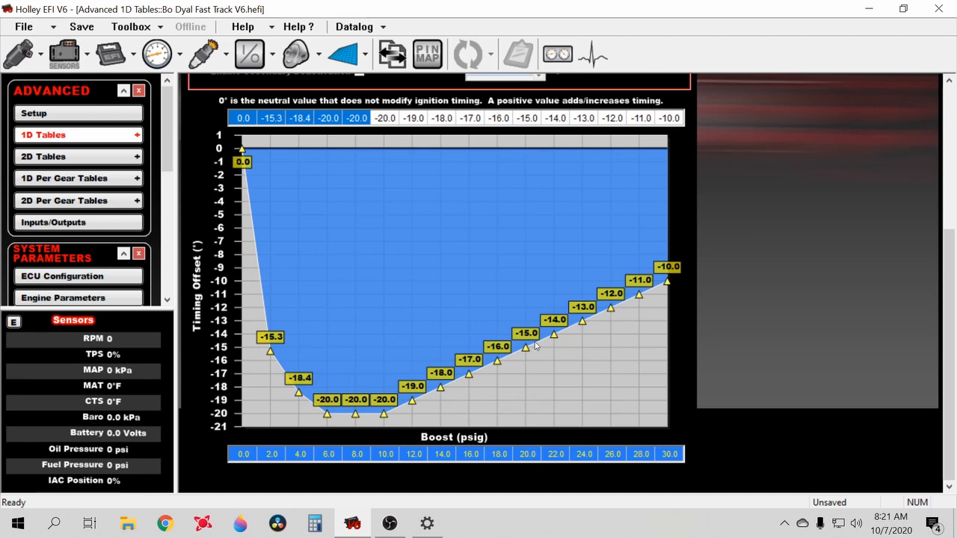
{"action": "scroll", "coordinate": [256, 171], "scroll_direction": "up", "scroll_amount": 4}
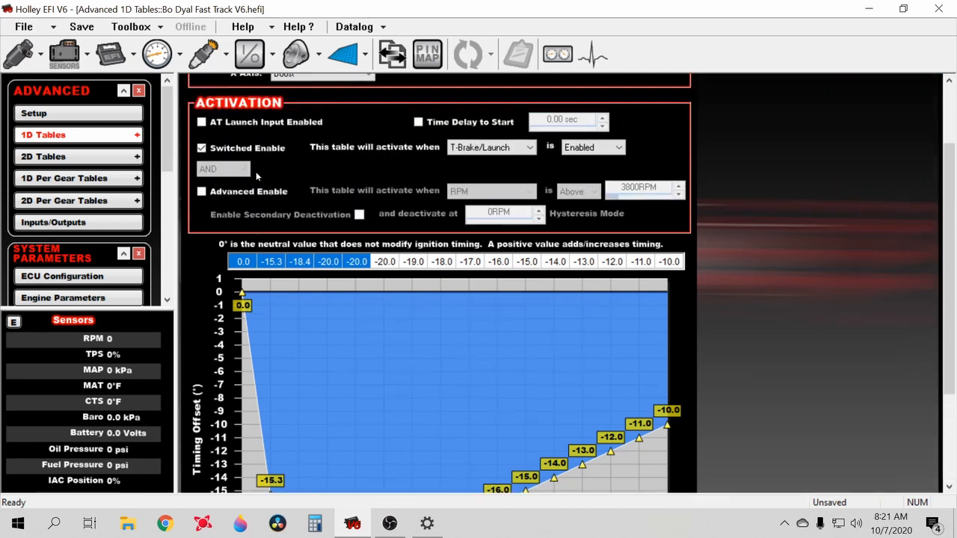
{"action": "scroll", "coordinate": [219, 302], "scroll_direction": "down", "scroll_amount": 4}
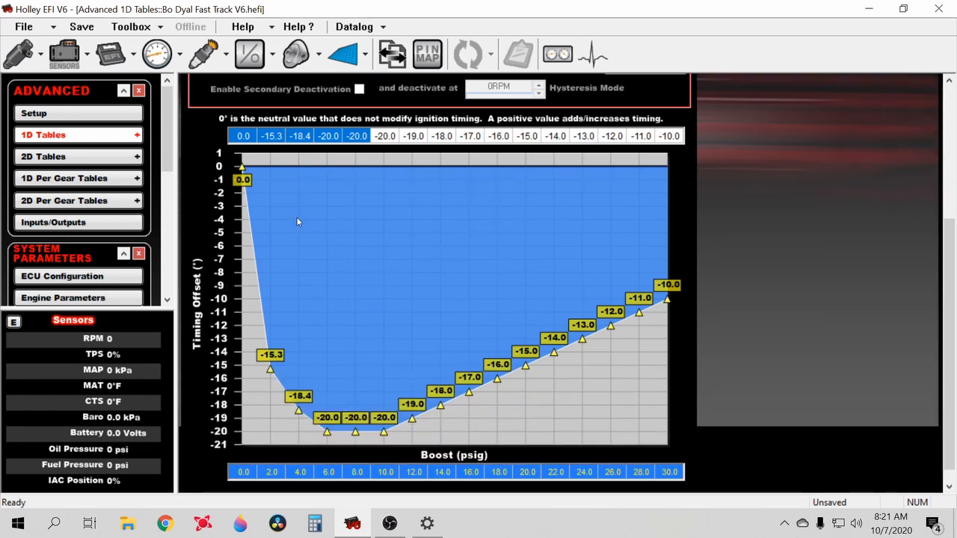
{"action": "scroll", "coordinate": [297, 221], "scroll_direction": "up", "scroll_amount": 6}
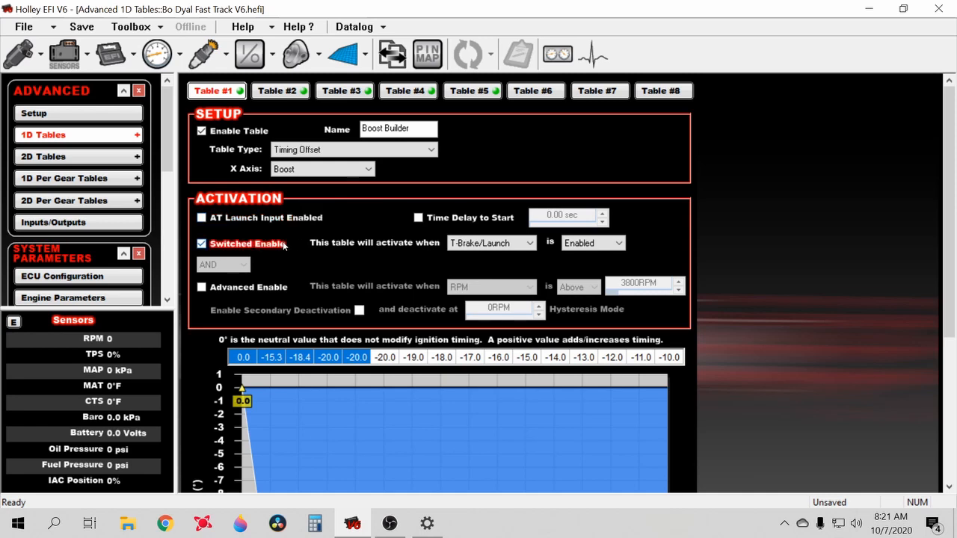
{"action": "scroll", "coordinate": [283, 245], "scroll_direction": "down", "scroll_amount": 5}
{"action": "scroll", "coordinate": [282, 241], "scroll_direction": "up", "scroll_amount": 5}
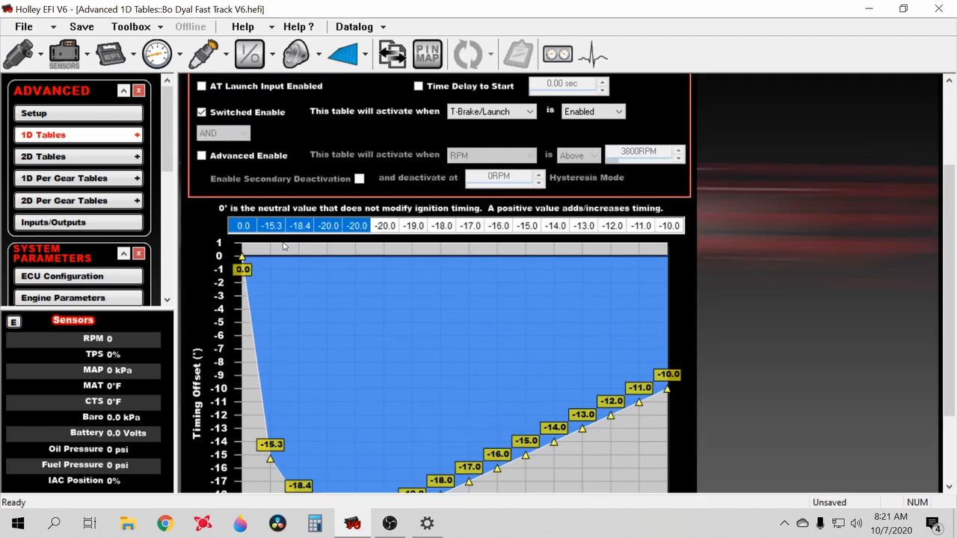
Review the setup, activation and Rev Limiter #1 offset curve of Table #5, 2 STEP OFFSET
{"action": "left_click", "coordinate": [471, 91]}
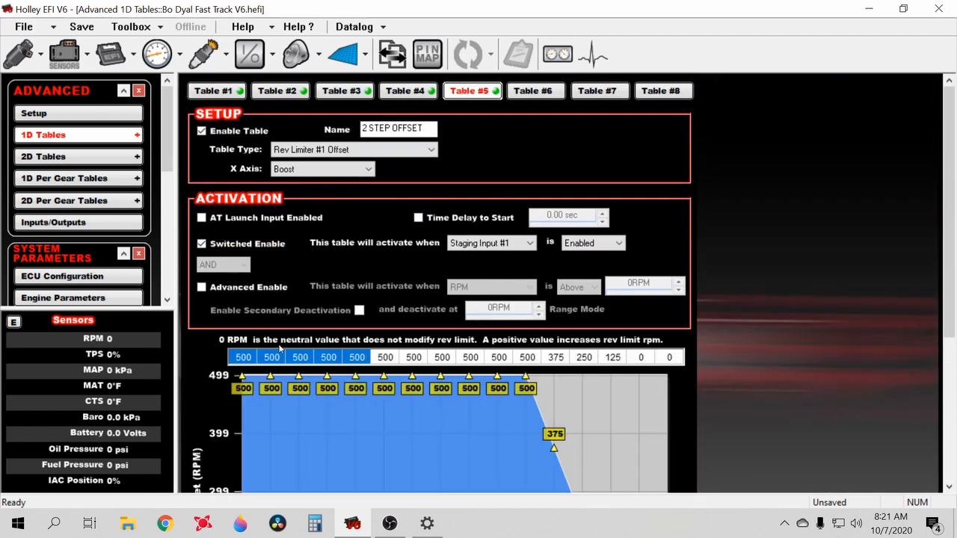
{"action": "scroll", "coordinate": [260, 381], "scroll_direction": "down", "scroll_amount": 5}
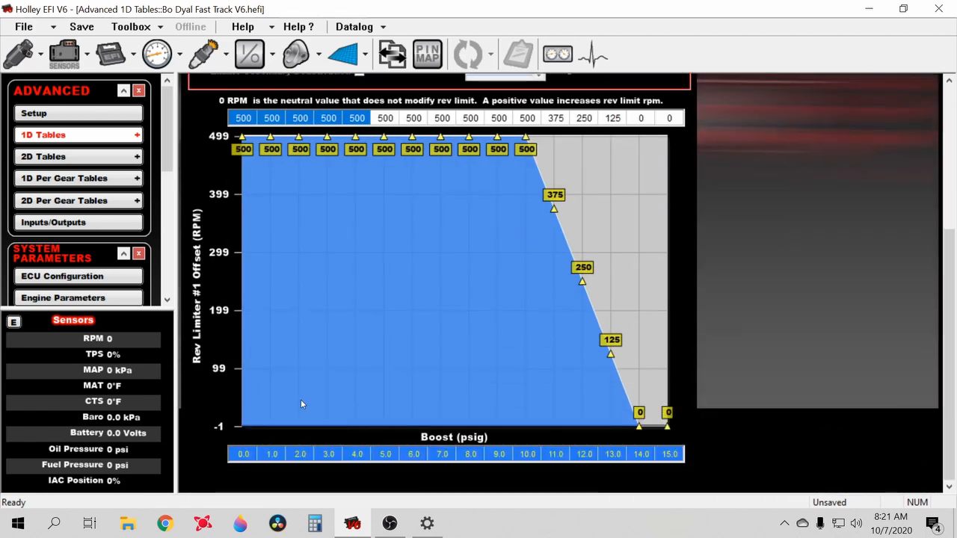
{"action": "scroll", "coordinate": [603, 152], "scroll_direction": "up", "scroll_amount": 5}
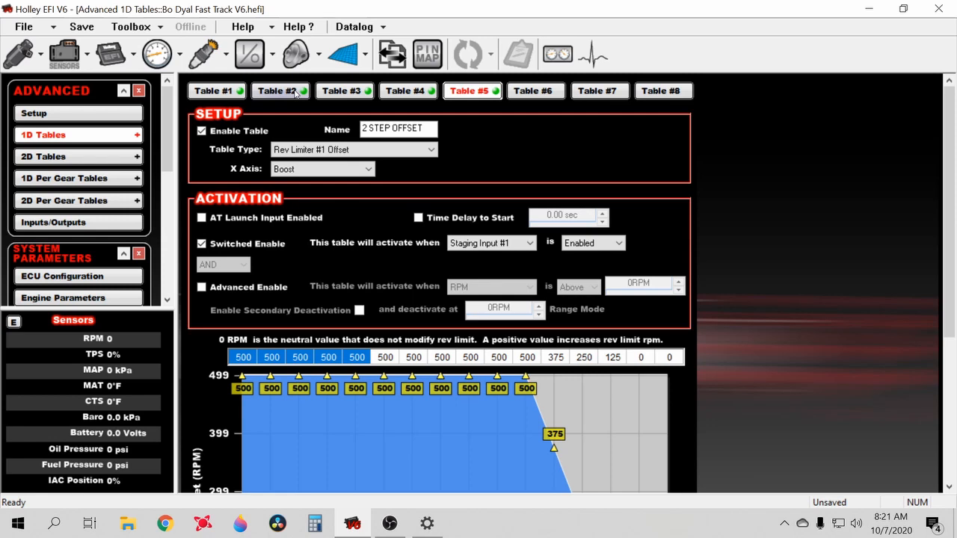
Review Table #2's BOOST HELP fuel flow offset and activation, and compare it with Table #1's timing offset curve
{"action": "left_click", "coordinate": [295, 93]}
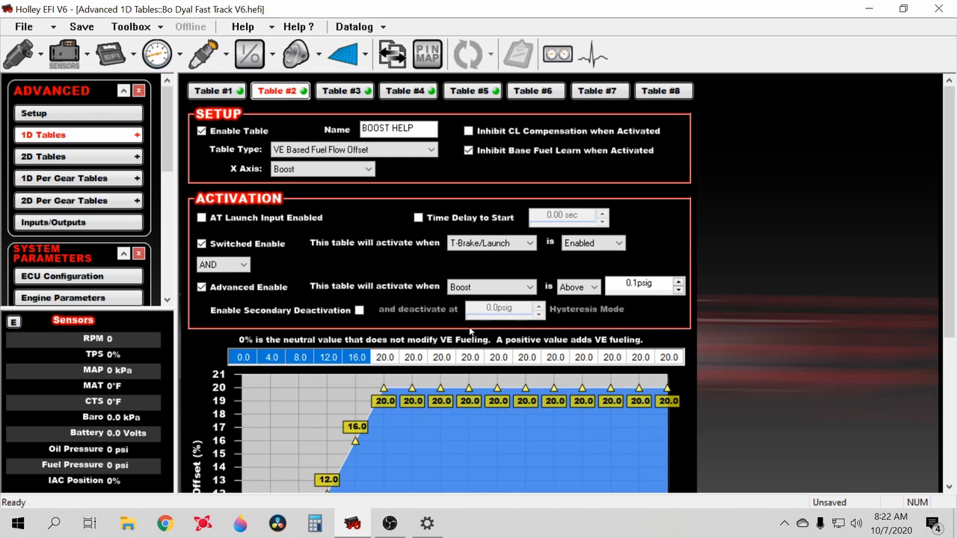
{"action": "scroll", "coordinate": [469, 331], "scroll_direction": "down", "scroll_amount": 3}
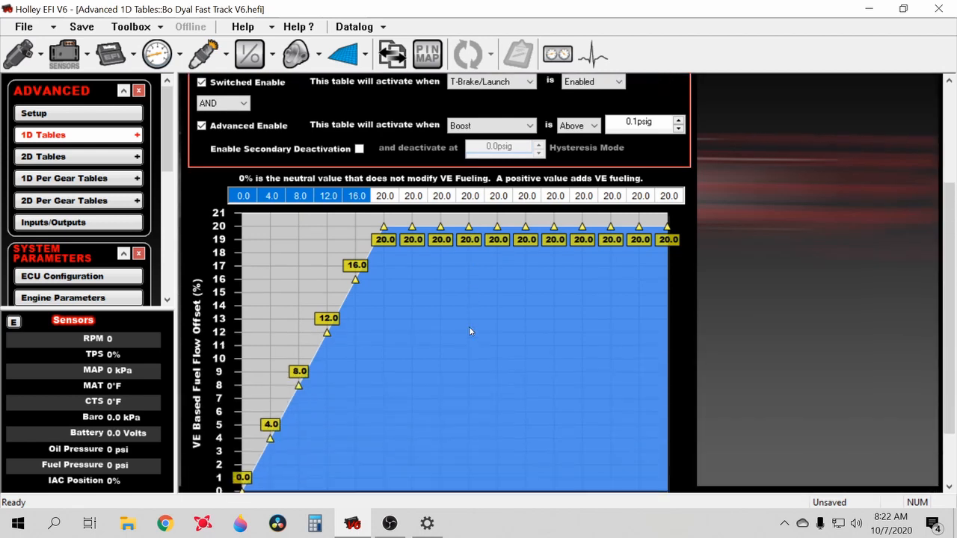
{"action": "scroll", "coordinate": [469, 331], "scroll_direction": "up", "scroll_amount": 3}
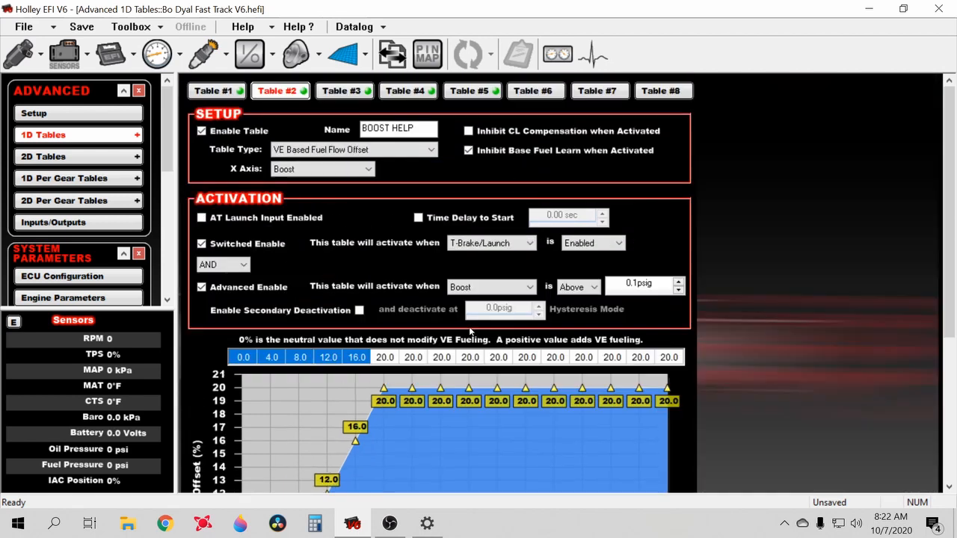
{"action": "left_click", "coordinate": [221, 91]}
{"action": "scroll", "coordinate": [408, 303], "scroll_direction": "down", "scroll_amount": 3}
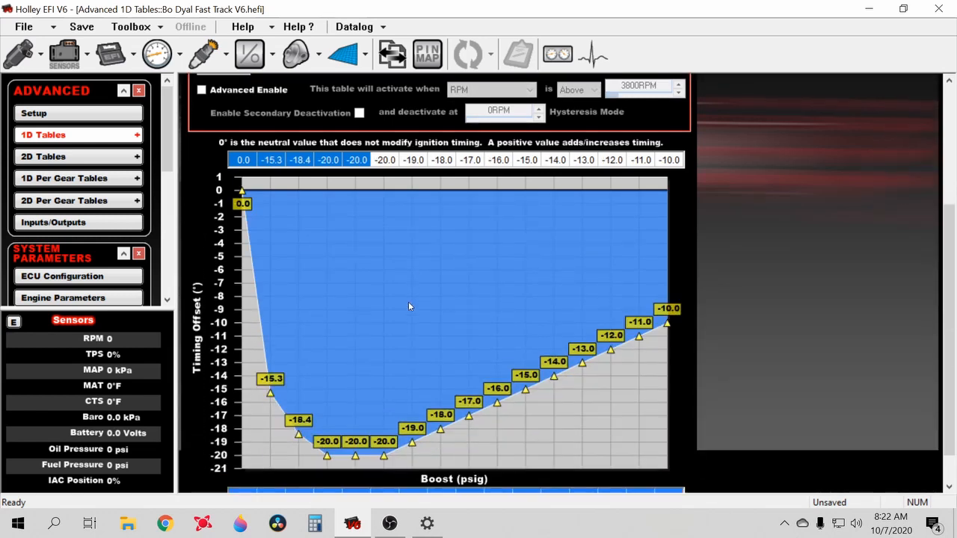
{"action": "scroll", "coordinate": [408, 303], "scroll_direction": "up", "scroll_amount": 3}
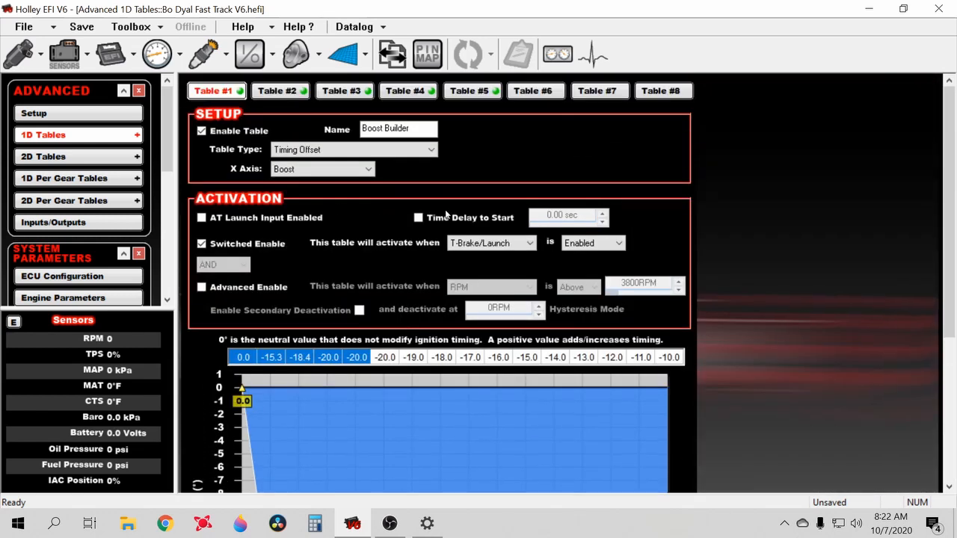
Examine how Table #5's rev limiter offset tapers with rising boost and how Staging Input #1 activates the table
{"action": "left_click", "coordinate": [490, 93]}
{"action": "scroll", "coordinate": [434, 247], "scroll_direction": "down", "scroll_amount": 4}
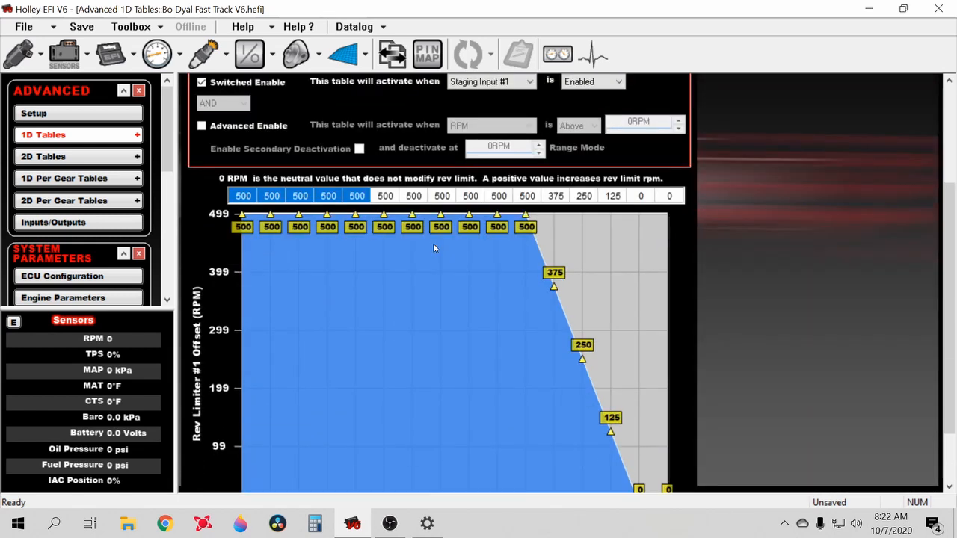
{"action": "scroll", "coordinate": [433, 249], "scroll_direction": "up", "scroll_amount": 3}
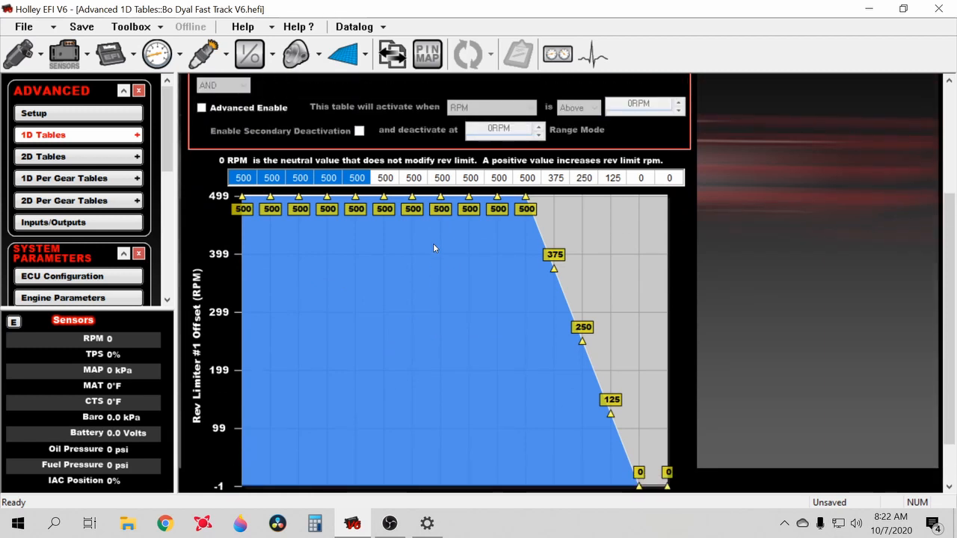
{"action": "scroll", "coordinate": [433, 248], "scroll_direction": "up", "scroll_amount": 1}
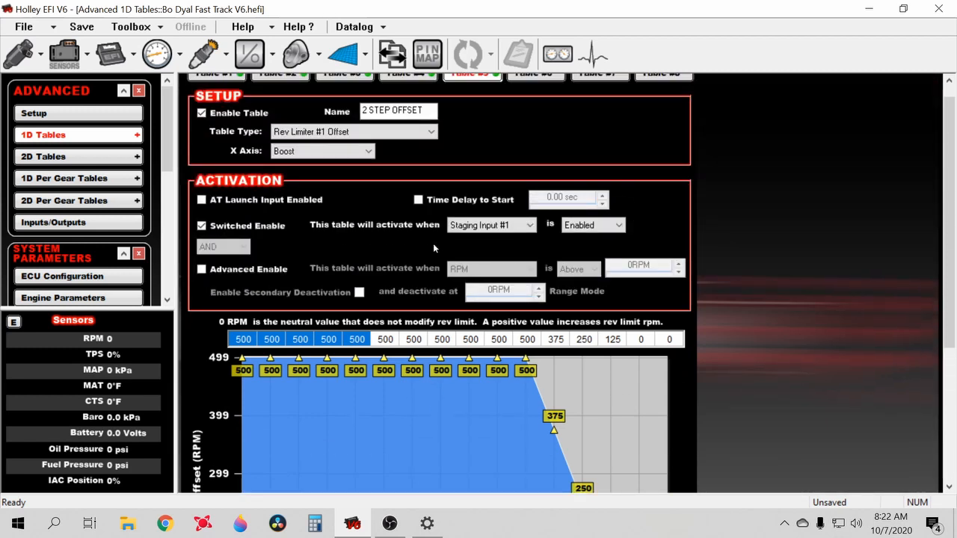
{"action": "scroll", "coordinate": [433, 248], "scroll_direction": "down", "scroll_amount": 3}
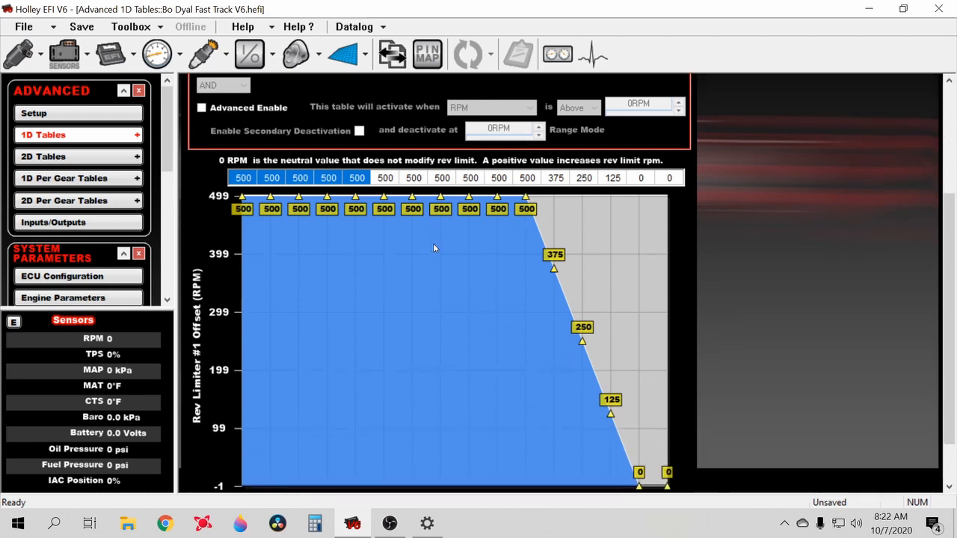
{"action": "scroll", "coordinate": [434, 248], "scroll_direction": "down", "scroll_amount": 1}
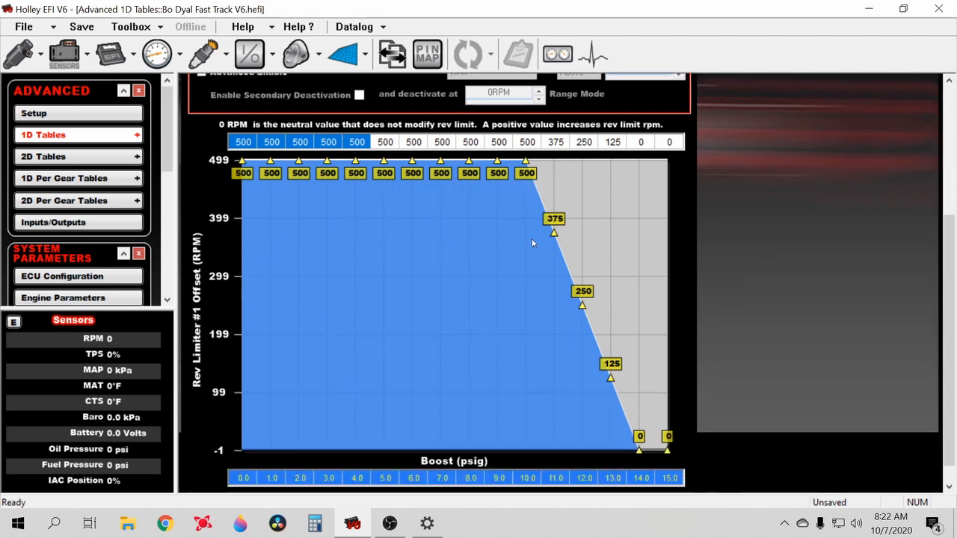
{"action": "scroll", "coordinate": [533, 243], "scroll_direction": "up", "scroll_amount": 1}
{"action": "scroll", "coordinate": [532, 243], "scroll_direction": "up", "scroll_amount": 3}
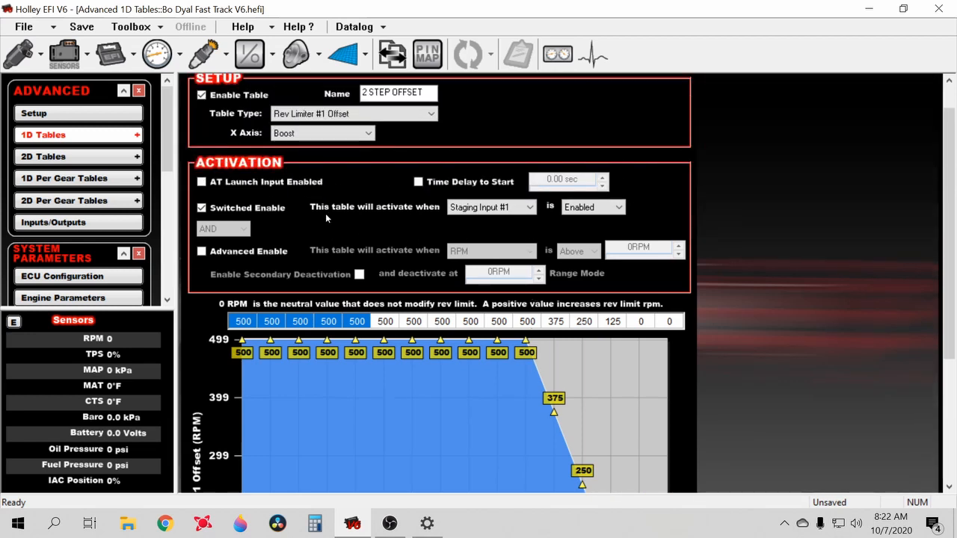
{"action": "scroll", "coordinate": [325, 213], "scroll_direction": "up", "scroll_amount": 1}
Close the open configuration groups, inspect the Base Timing Table under Spark, and close the Spark group
{"action": "left_click", "coordinate": [139, 91]}
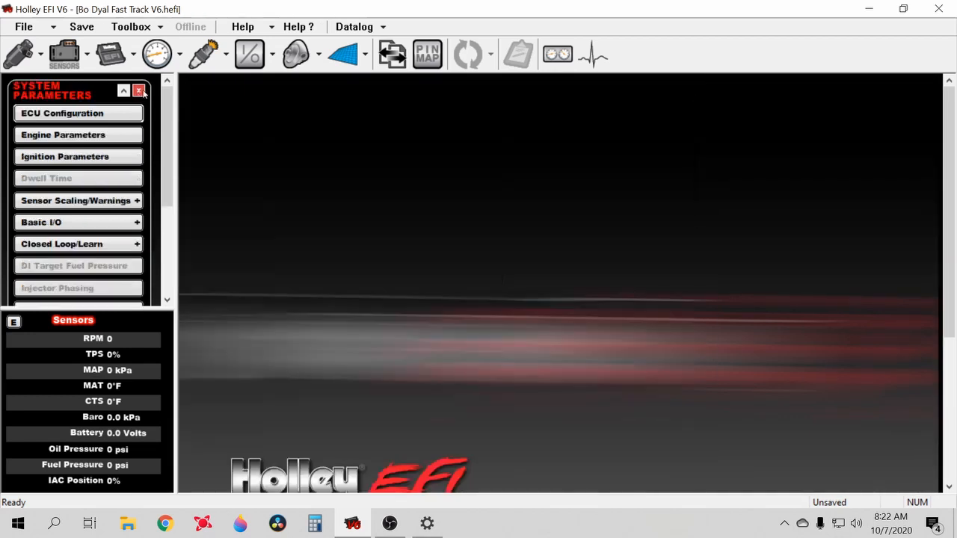
{"action": "left_click", "coordinate": [139, 91]}
{"action": "left_click", "coordinate": [139, 90]}
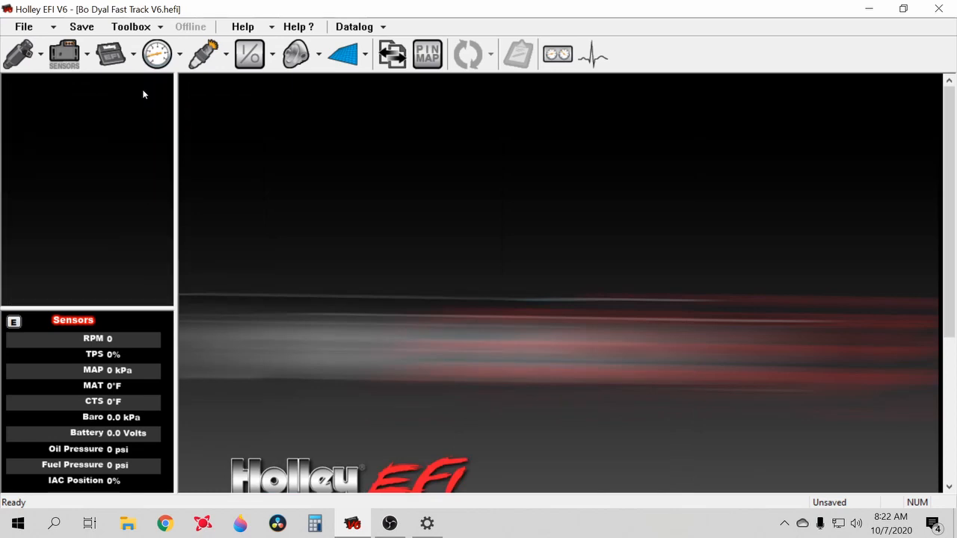
{"action": "left_click", "coordinate": [200, 57]}
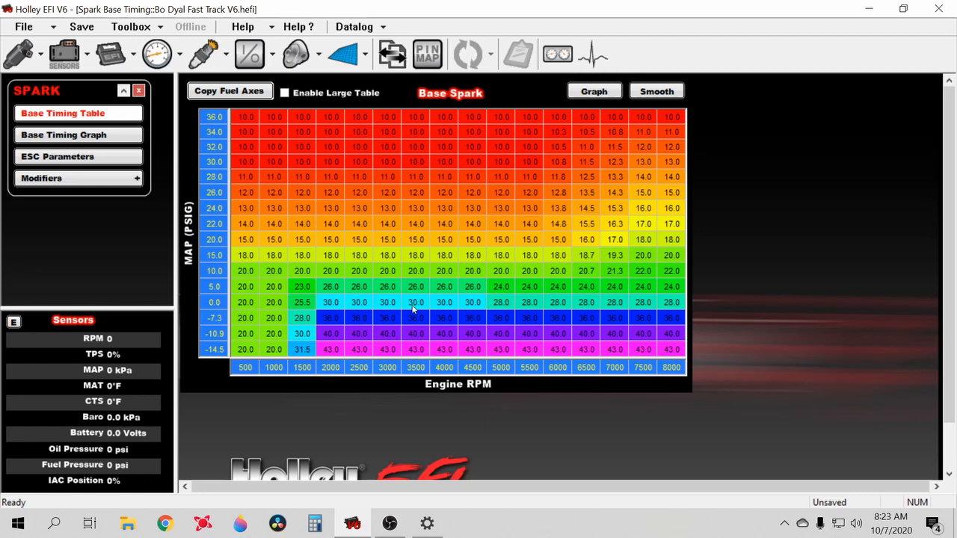
{"action": "left_click", "coordinate": [139, 91]}
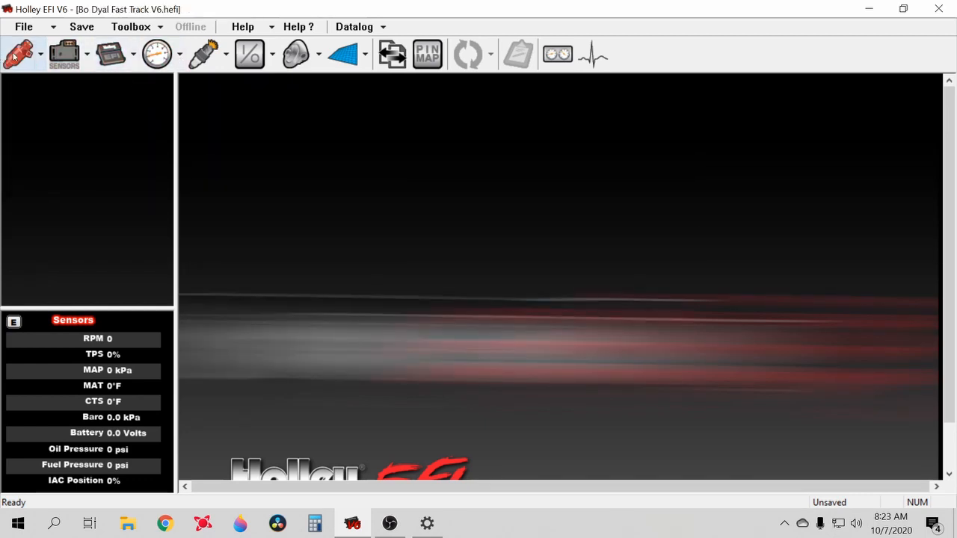
Inspect the Base Fuel volumetric efficiency table and the Target A/F Ratio table, and close the Fuel group
{"action": "left_click", "coordinate": [14, 58]}
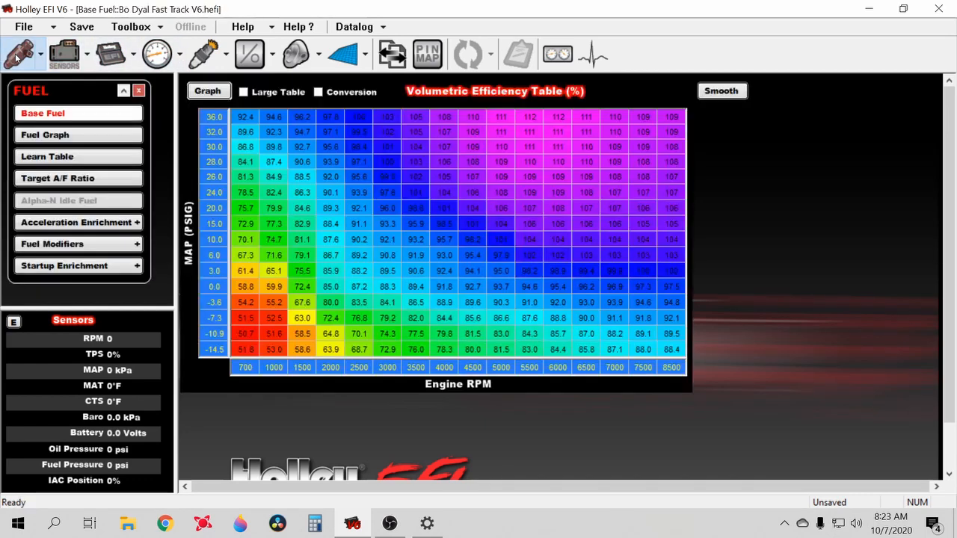
{"action": "left_click", "coordinate": [61, 181]}
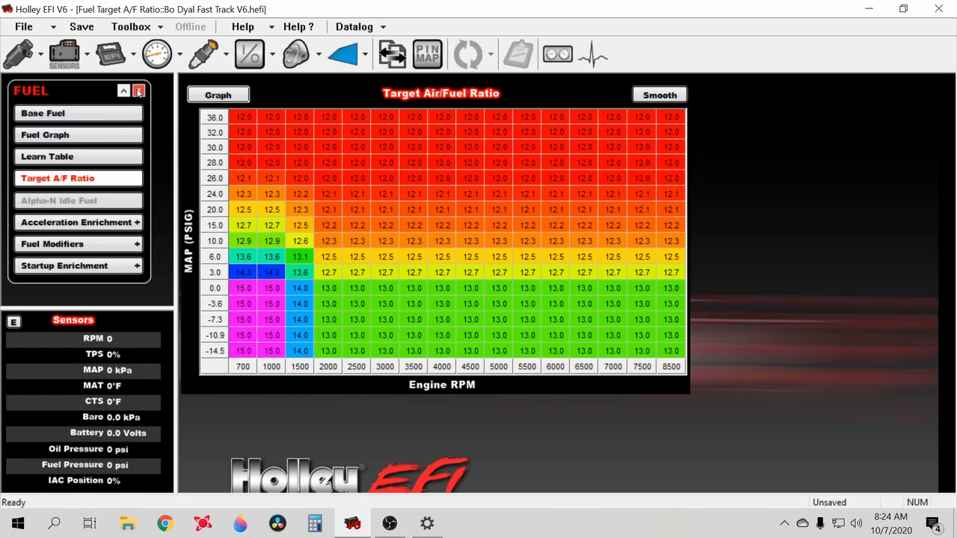
{"action": "left_click", "coordinate": [138, 91]}
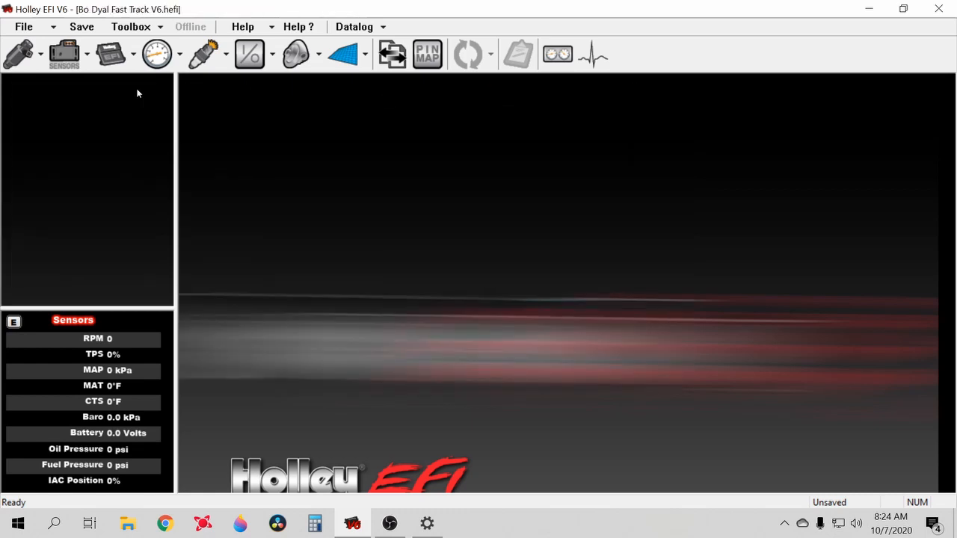